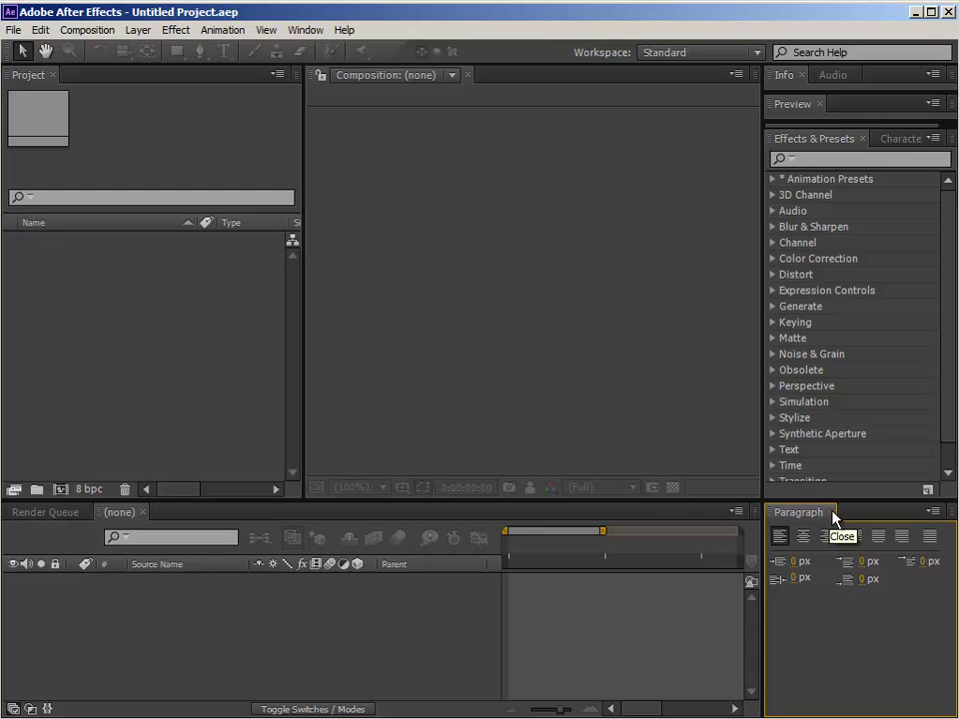
Close the Paragraph panel, restore it to the workspace, and close it again.
left_click(834, 517)
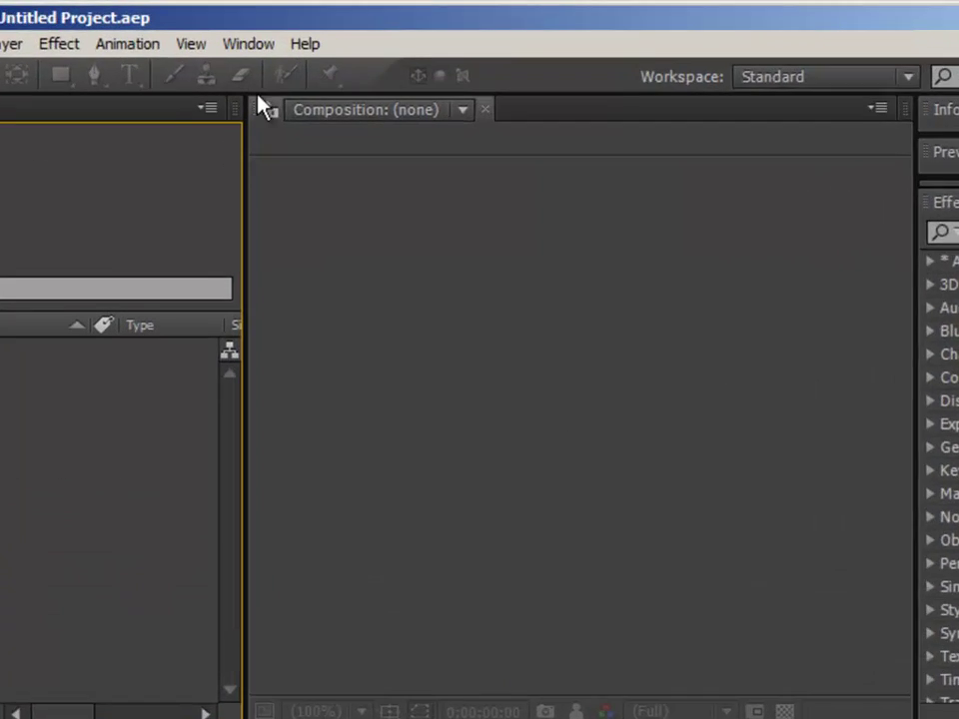
left_click(255, 46)
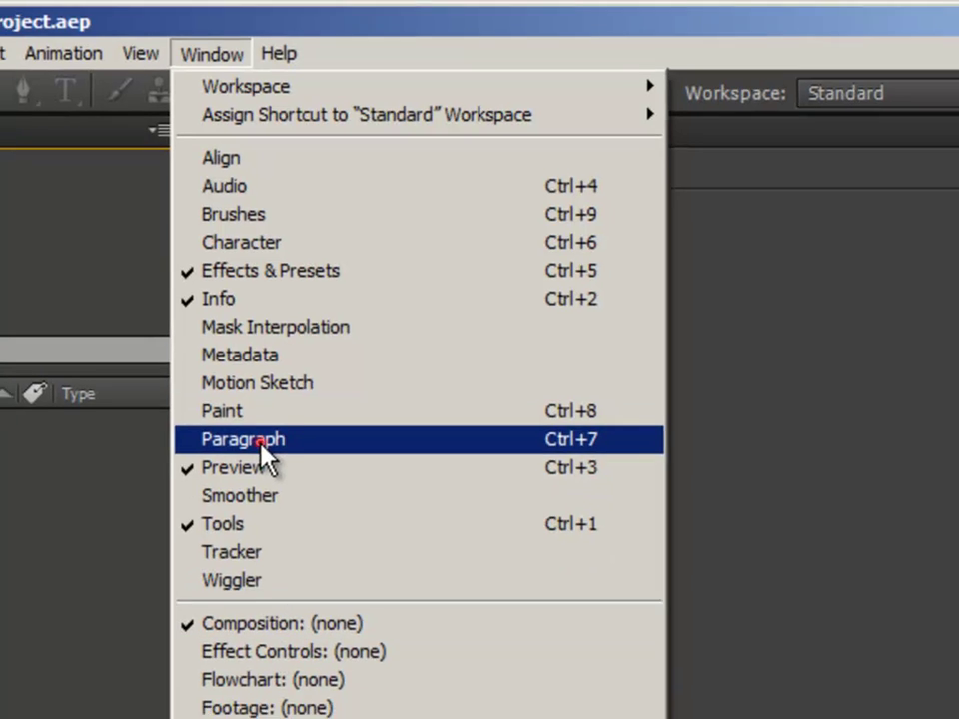
left_click(260, 451)
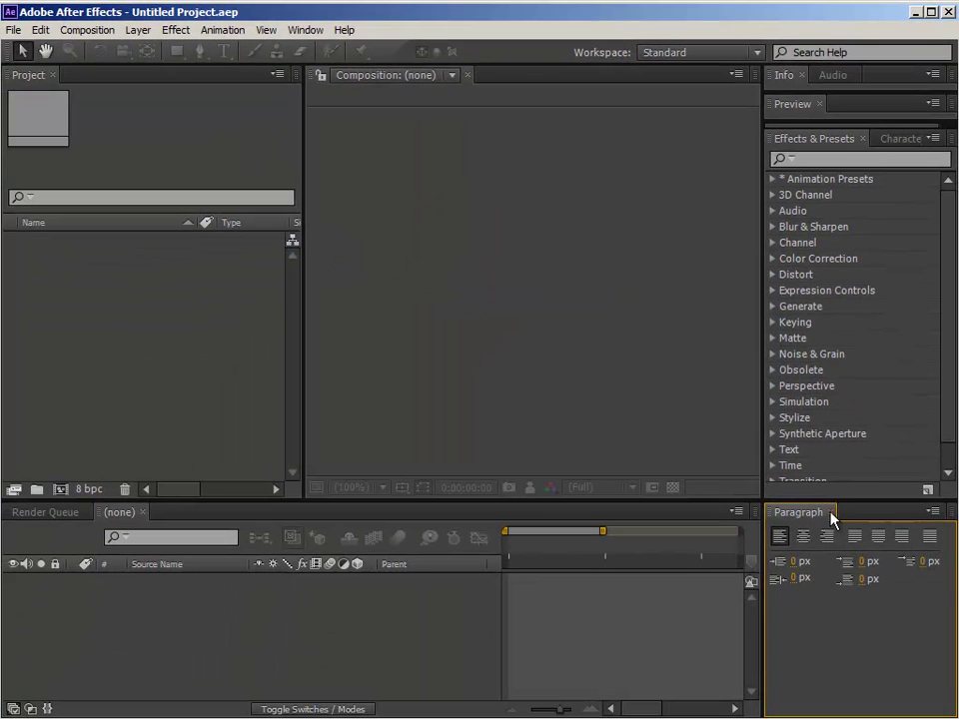
left_click(831, 512)
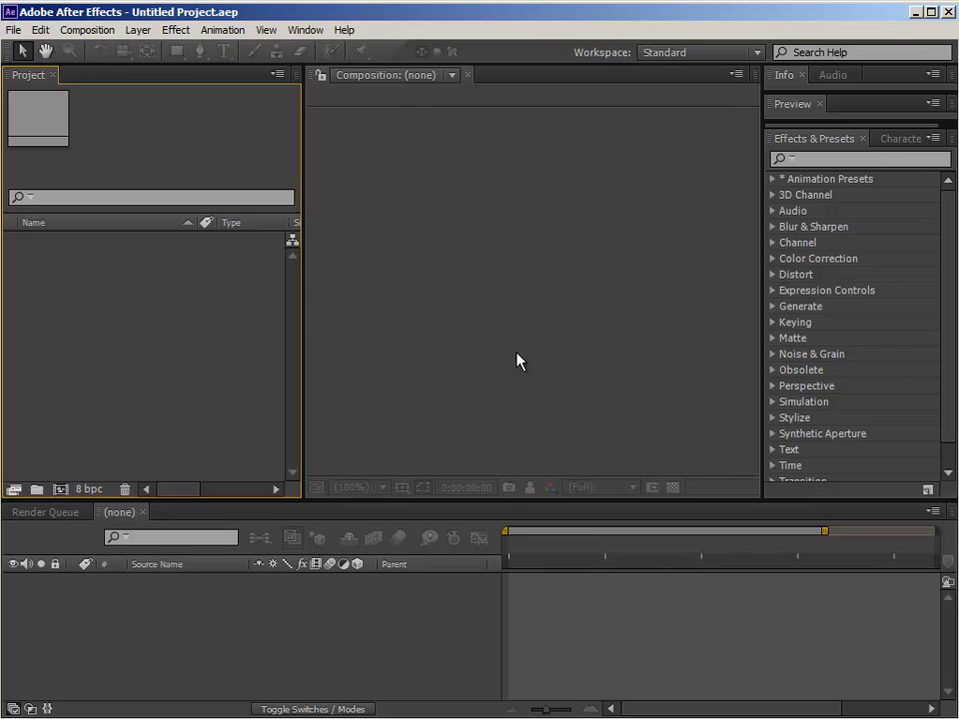
Start a new composition named "chroma key" using the HDTV 1080 29.97 preset.
left_click(418, 187)
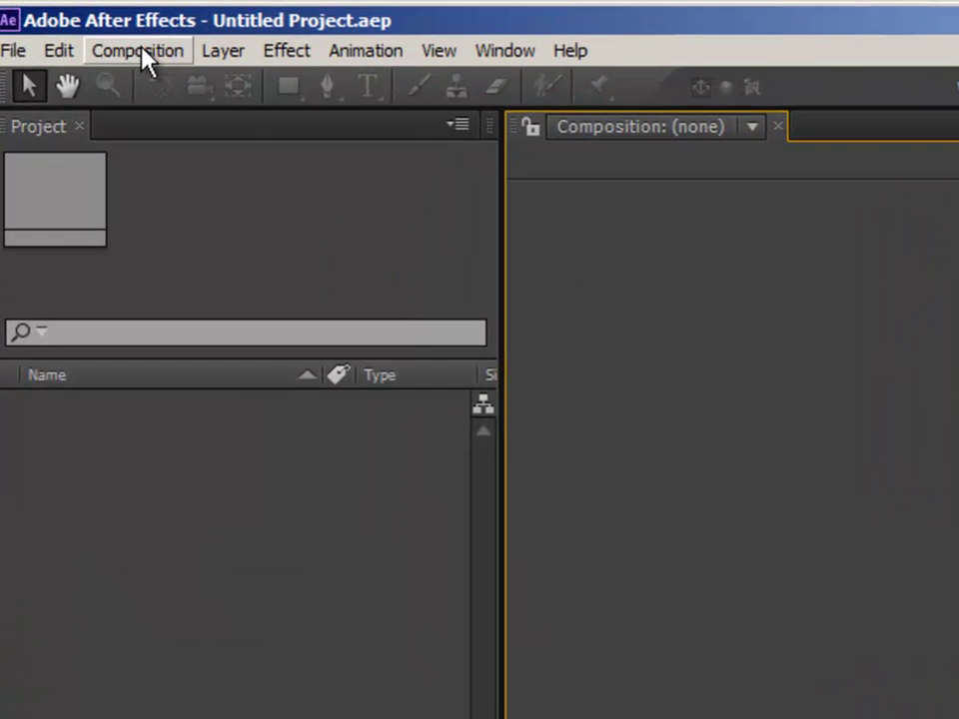
left_click(140, 52)
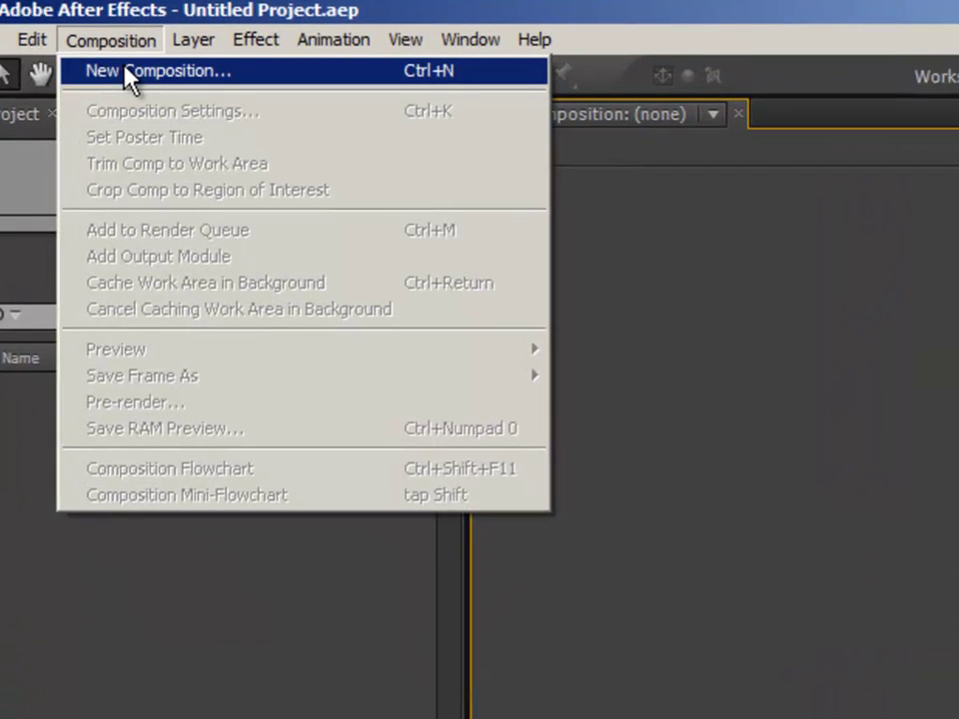
left_click(127, 71)
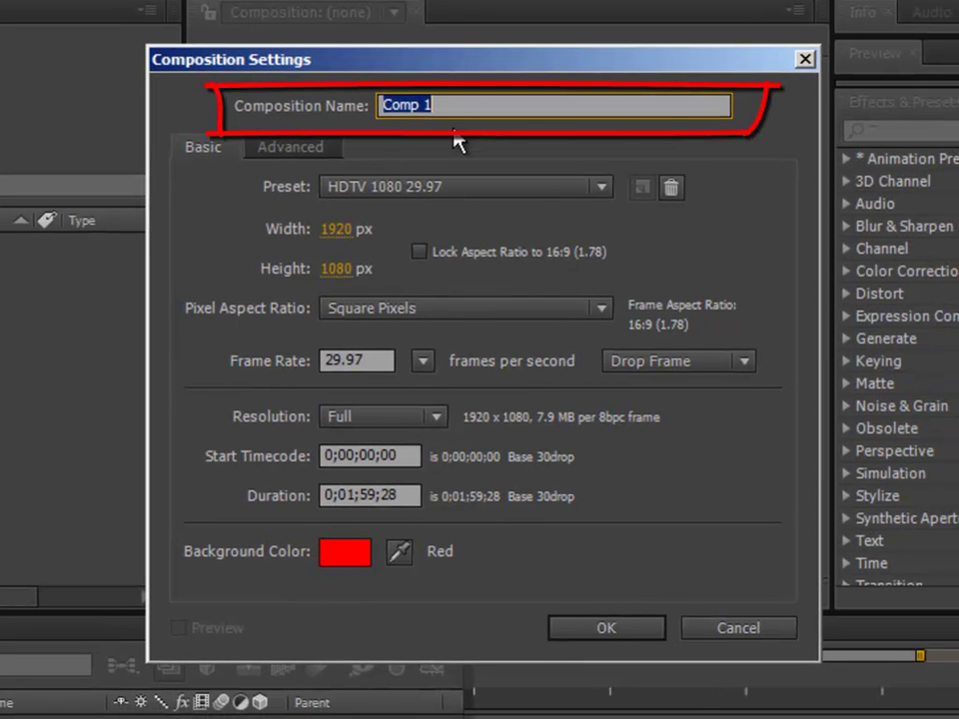
type("so")
key("BackSpace")
key("BackSpace")
type("chroma")
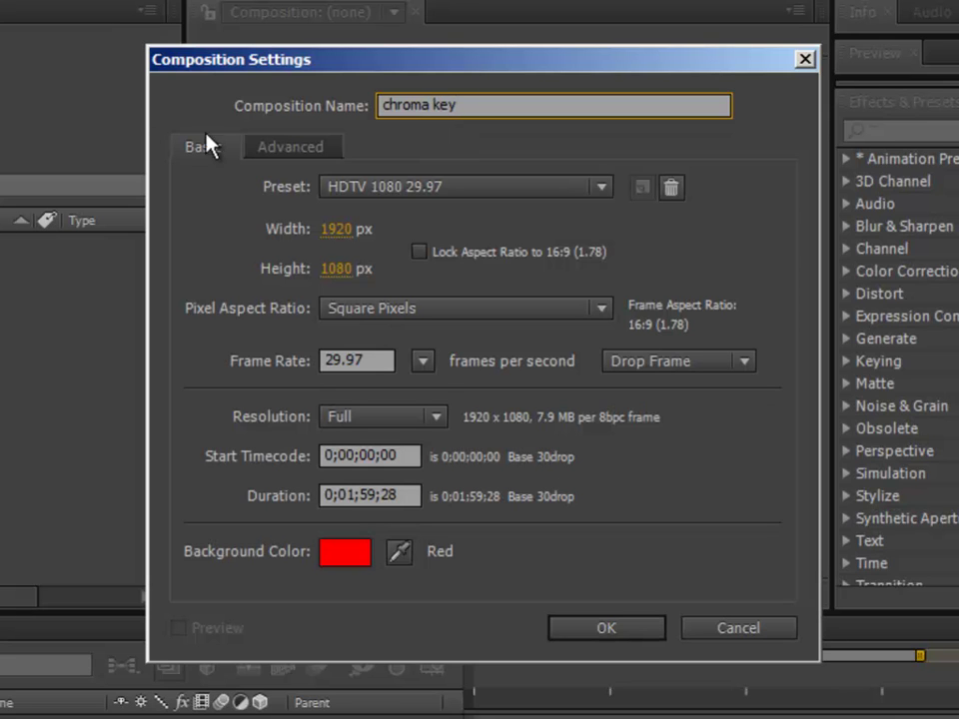
left_click(600, 190)
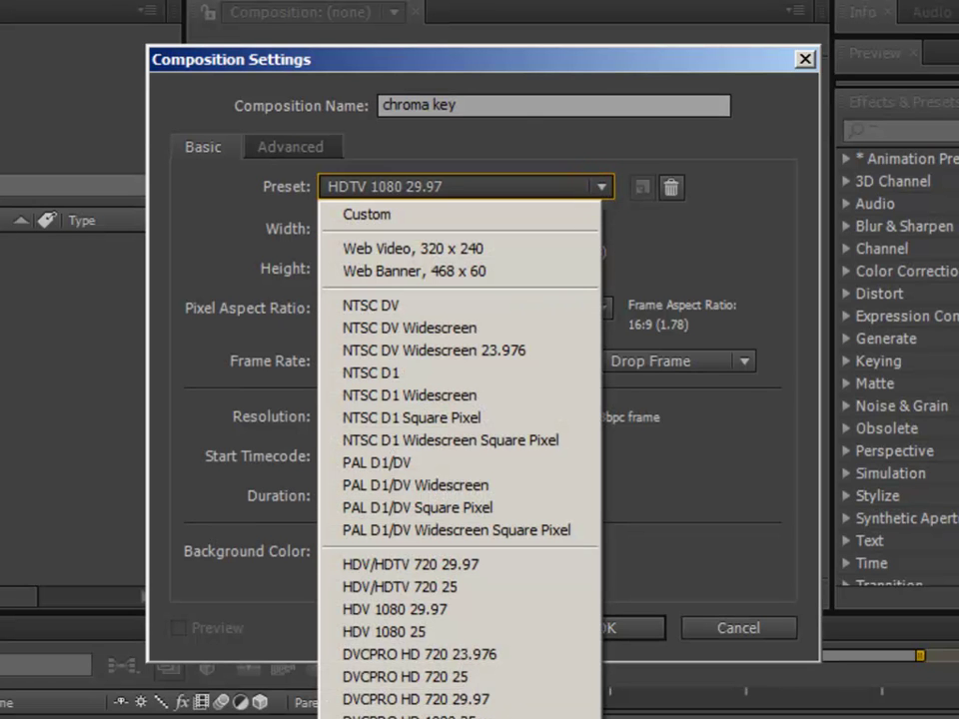
left_click(424, 715)
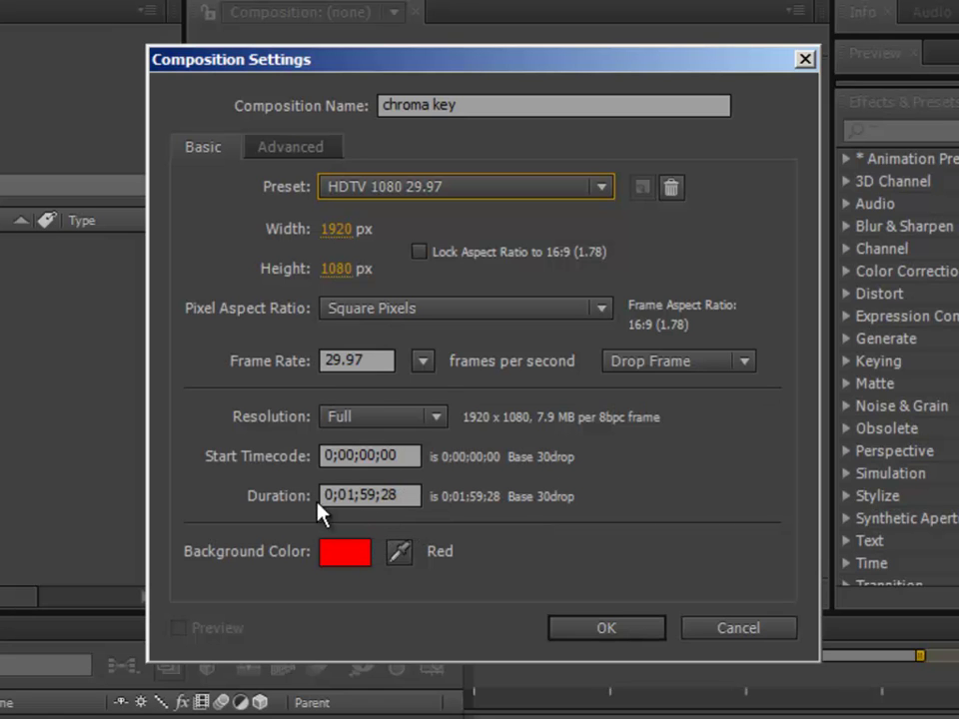
Set the new composition's duration to 1.00.00 and create it.
double_click(403, 495)
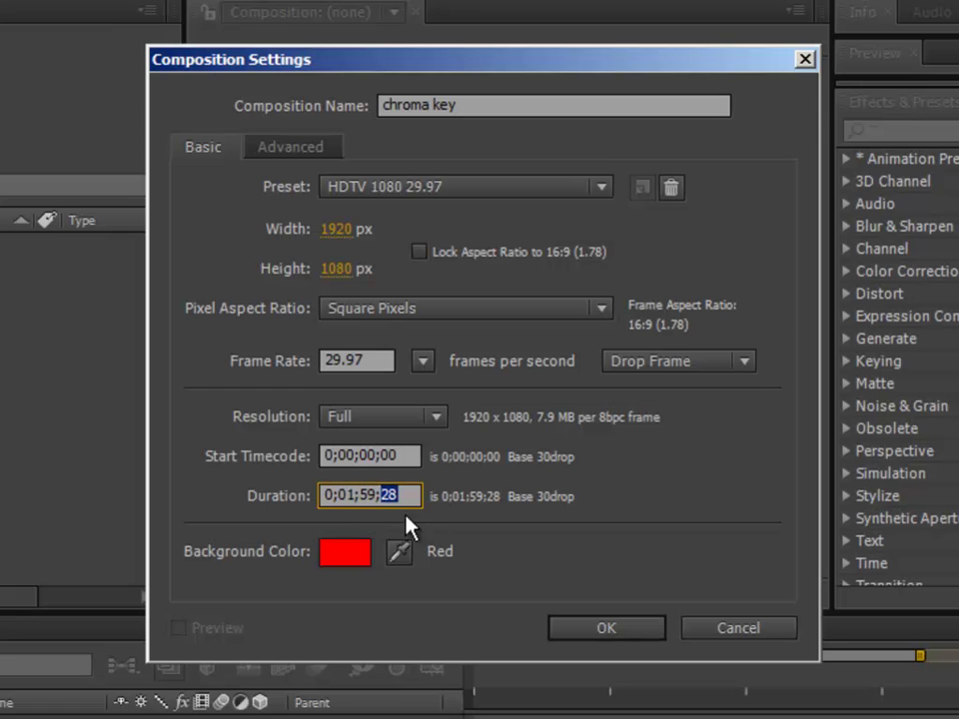
double_click(366, 494)
left_click(332, 493)
mouse_move(338, 494)
left_mouse_down()
mouse_move(355, 498)
mouse_move(332, 495)
left_mouse_up()
double_click(409, 493)
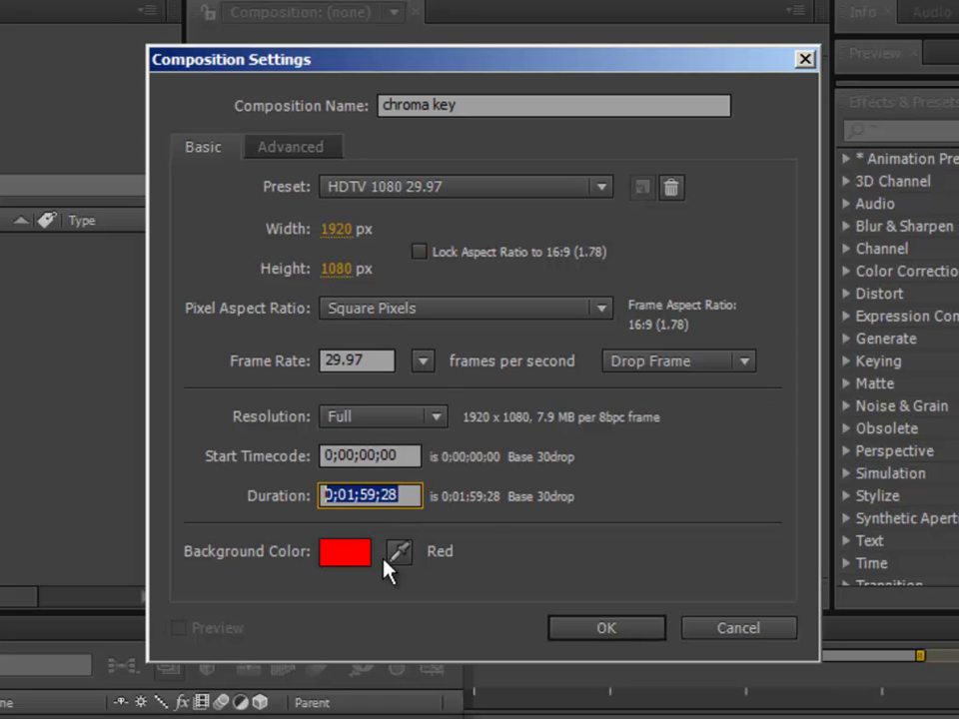
left_click_drag(411, 497, 227, 496)
type("1.00.00")
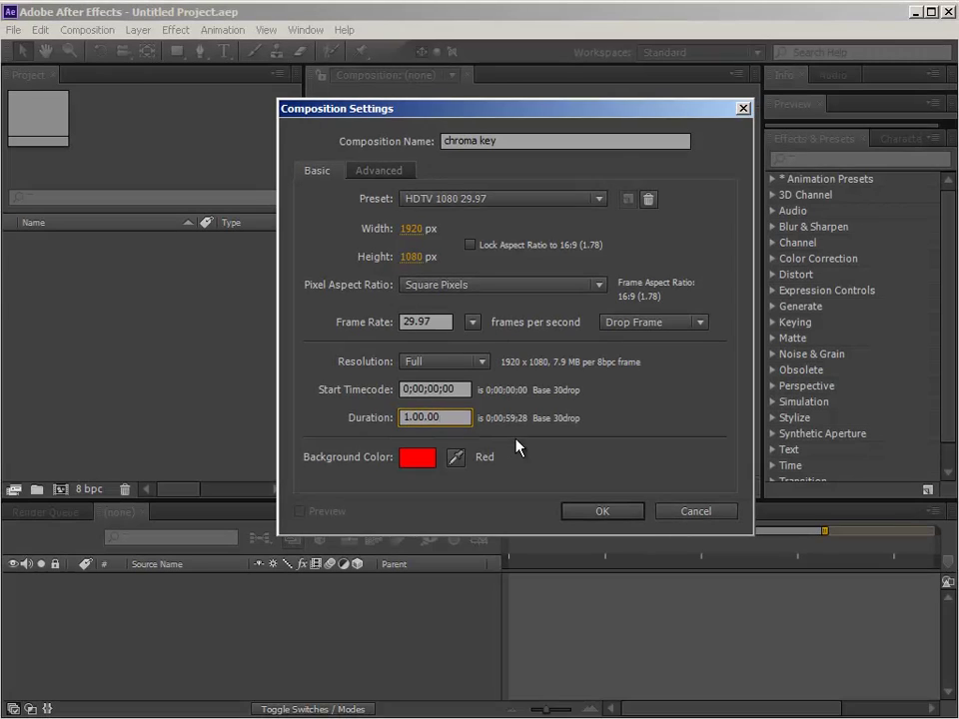
key("Return")
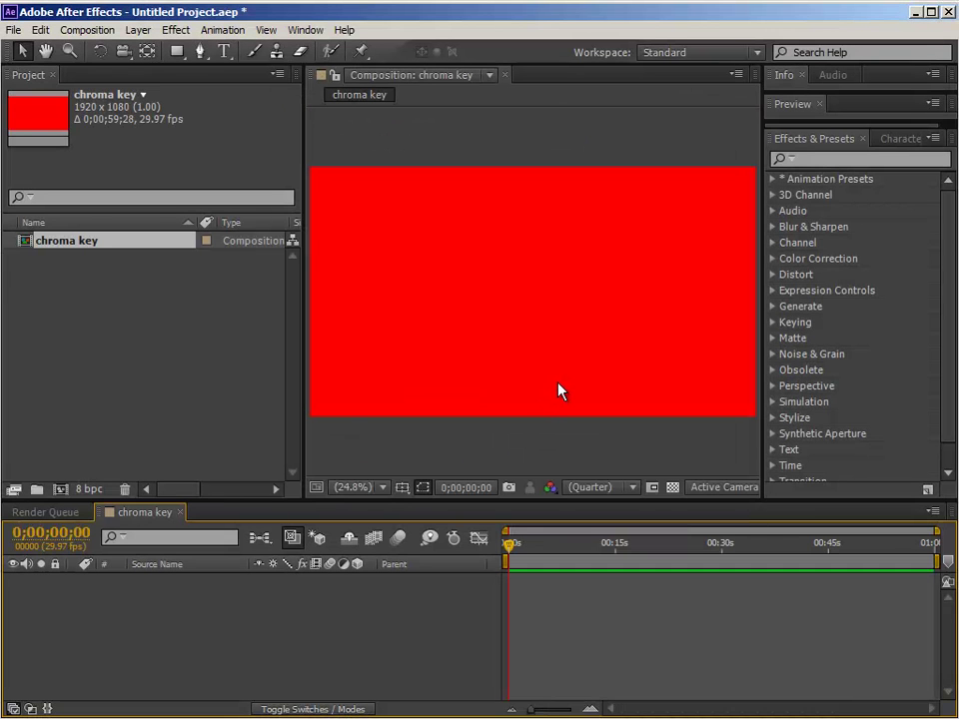
Try other background colors for the chroma key composition, return to pure red (FF0000), and accept the settings.
left_click(88, 30)
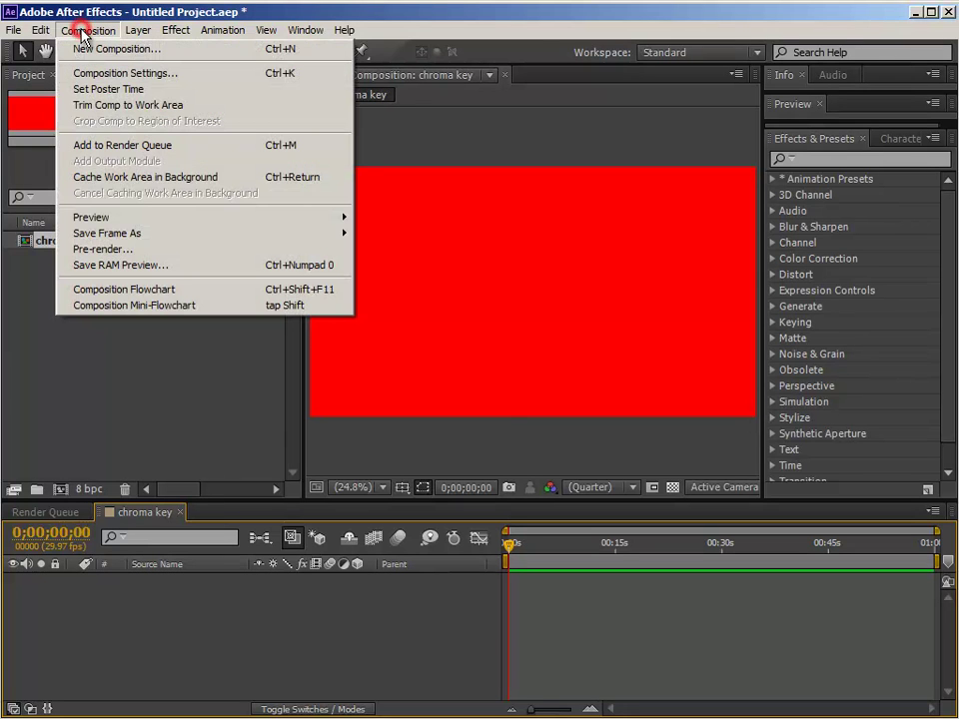
left_click(100, 73)
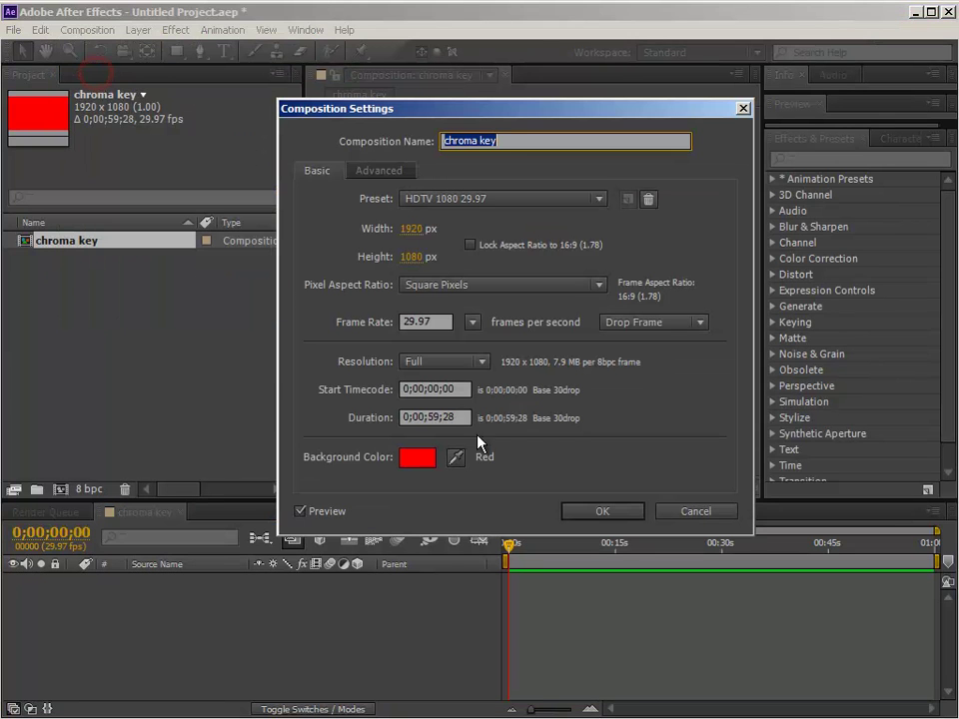
left_click(416, 464)
left_click_drag(505, 576, 499, 390)
left_click_drag(498, 452, 495, 291)
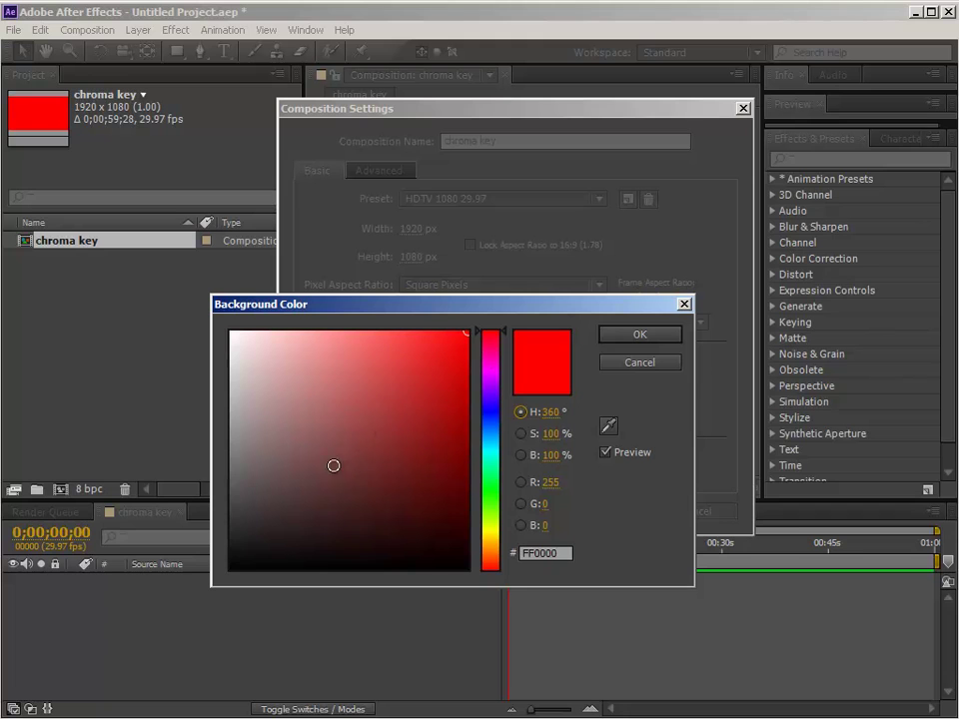
mouse_move(403, 381)
left_mouse_down()
mouse_move(421, 351)
mouse_move(482, 321)
left_mouse_up()
left_click(639, 334)
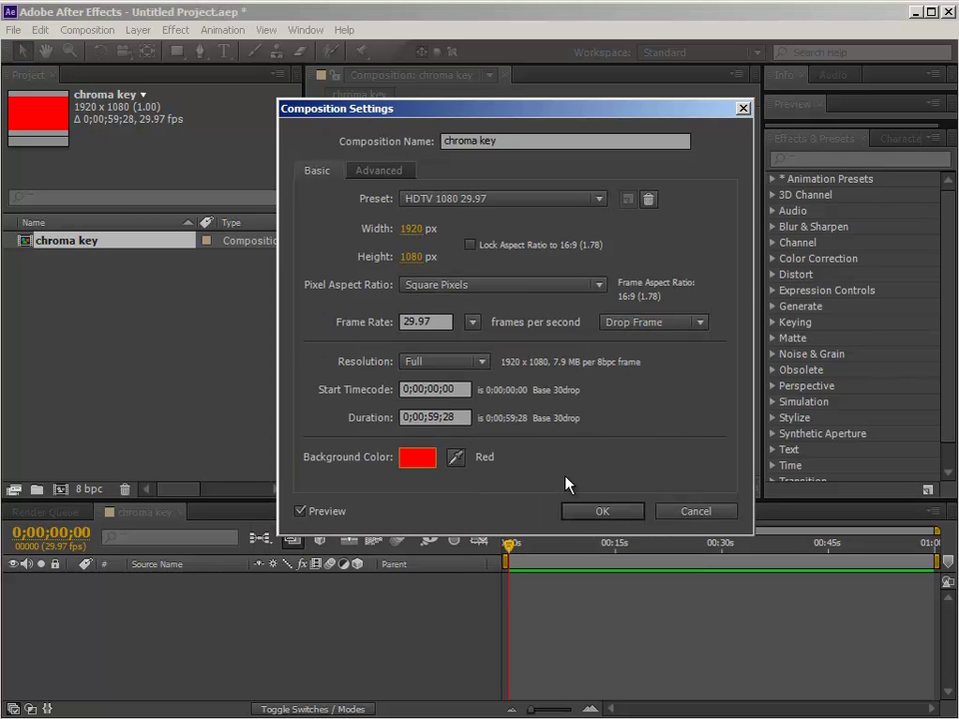
left_click(621, 512)
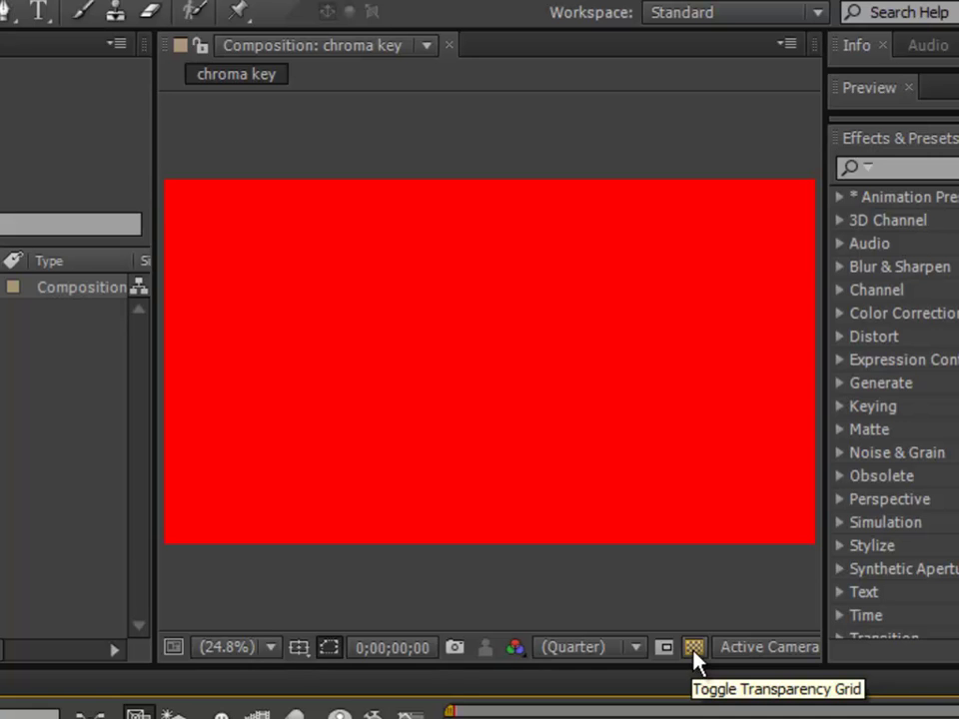
Show the transparency grid in the composition view and turn it off again.
left_click(693, 654)
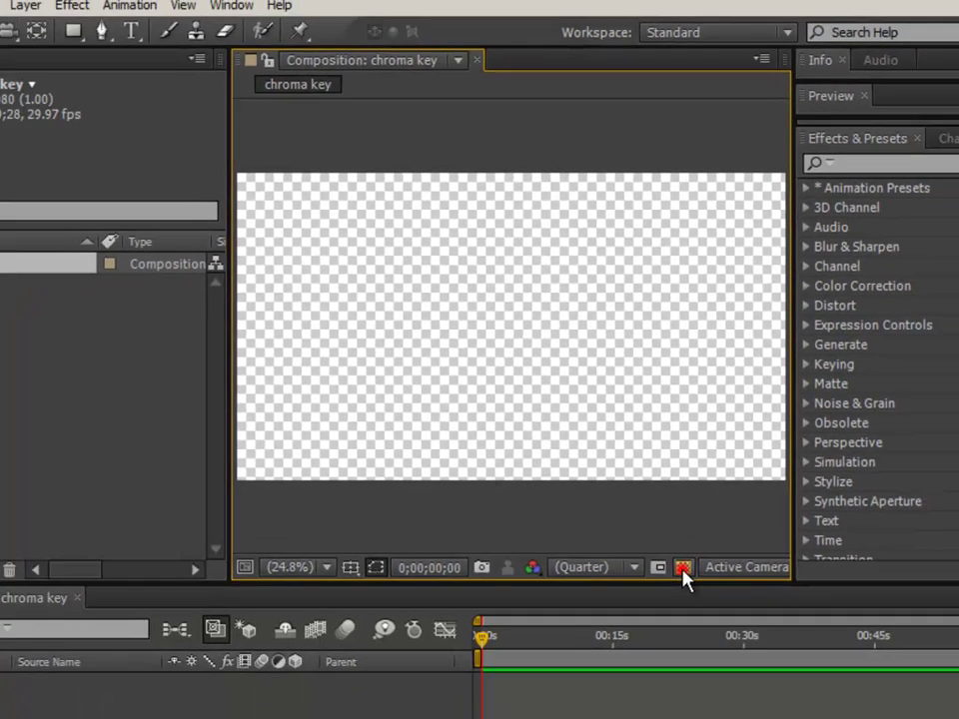
left_click(693, 649)
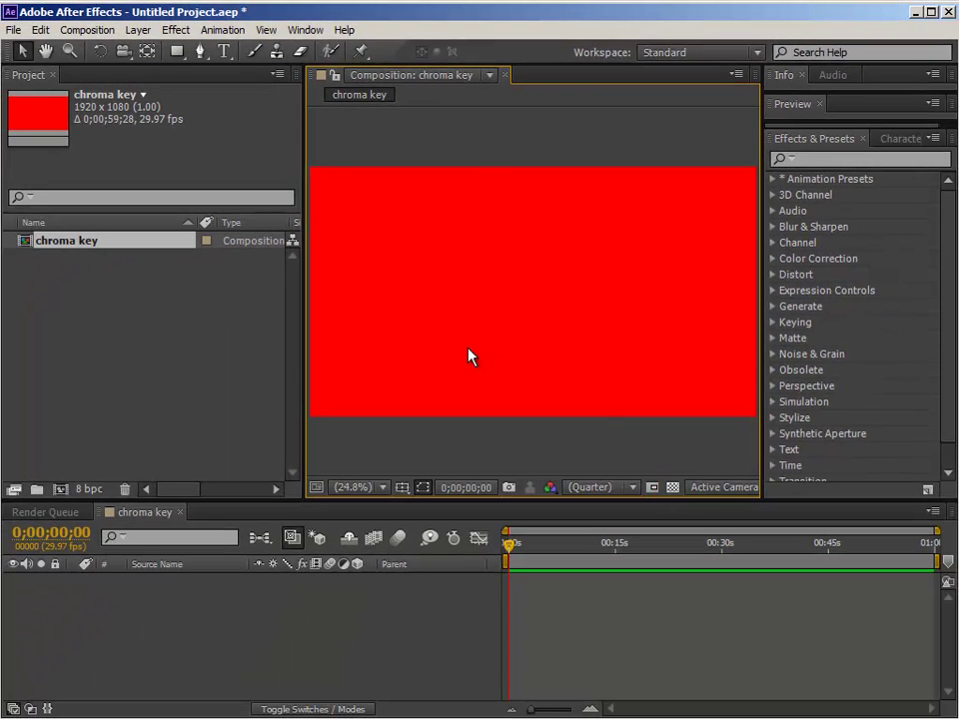
Create a second composition named "chroma key2" with the same settings as the first.
left_click(172, 322)
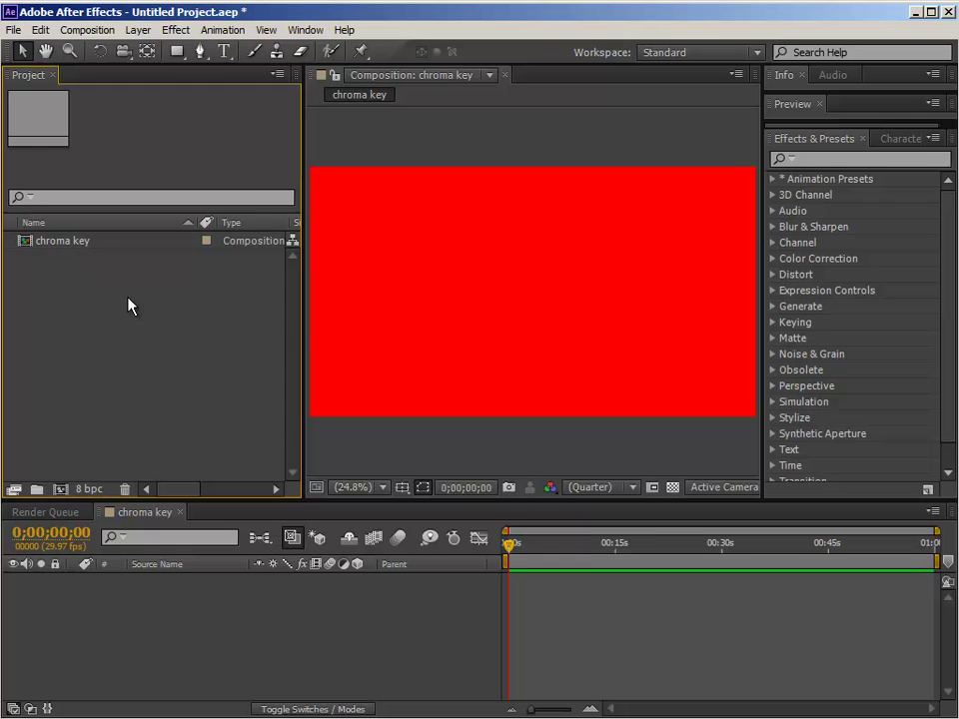
left_click(88, 30)
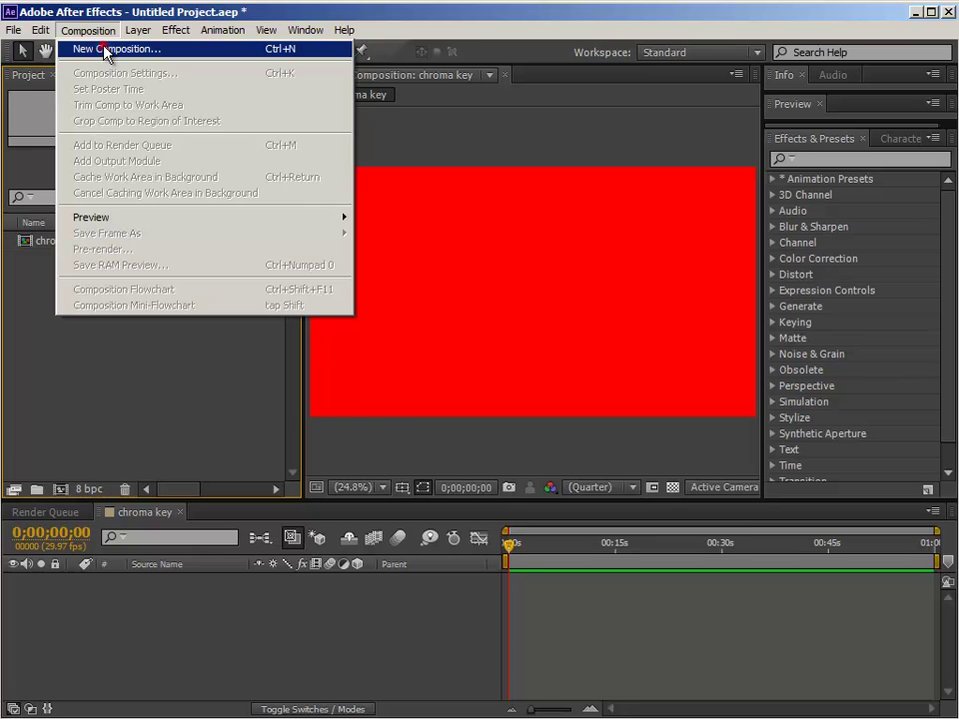
left_click(107, 49)
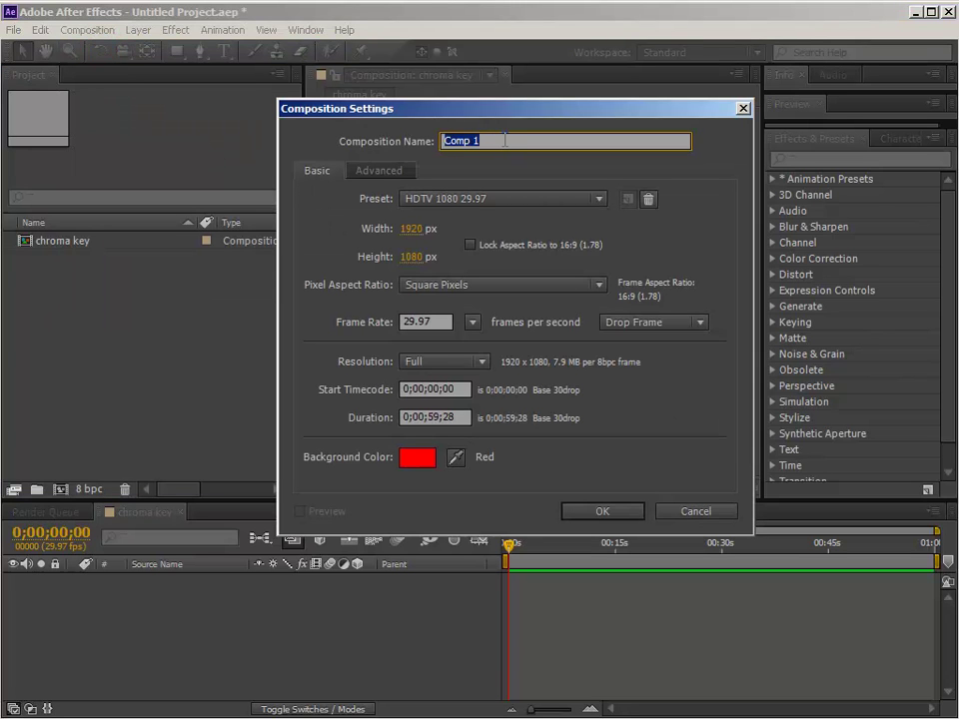
type("chroma")
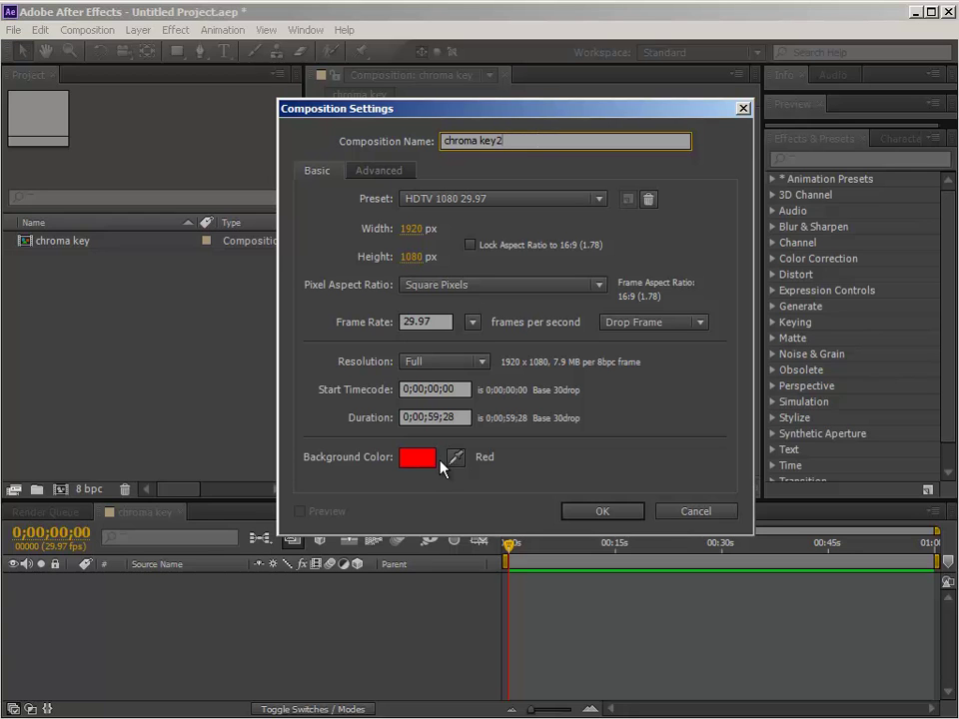
left_click(603, 511)
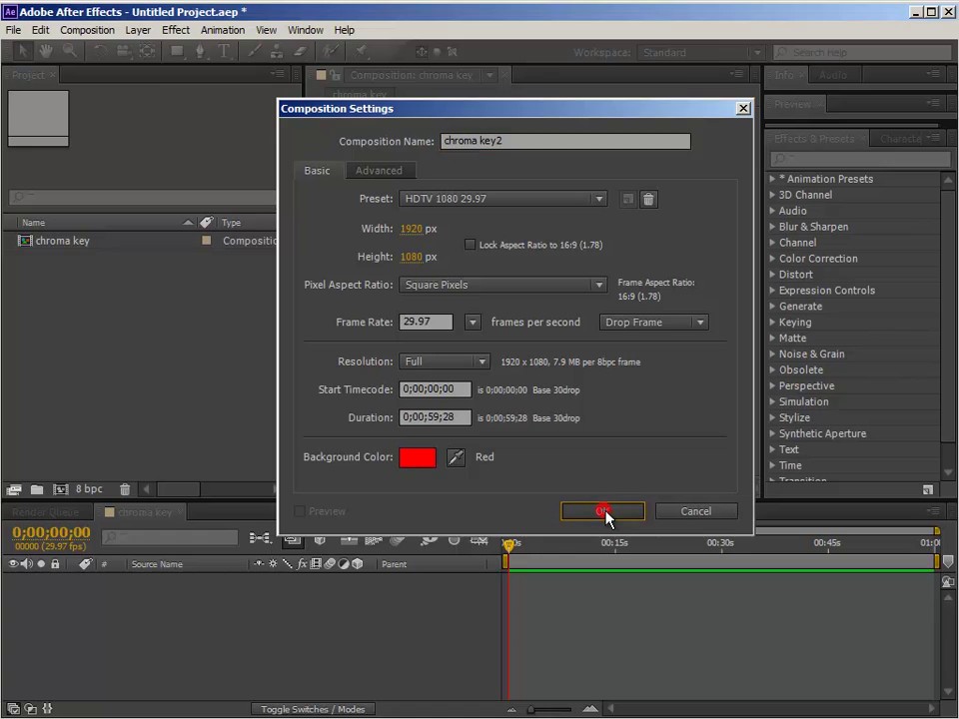
left_click(137, 371)
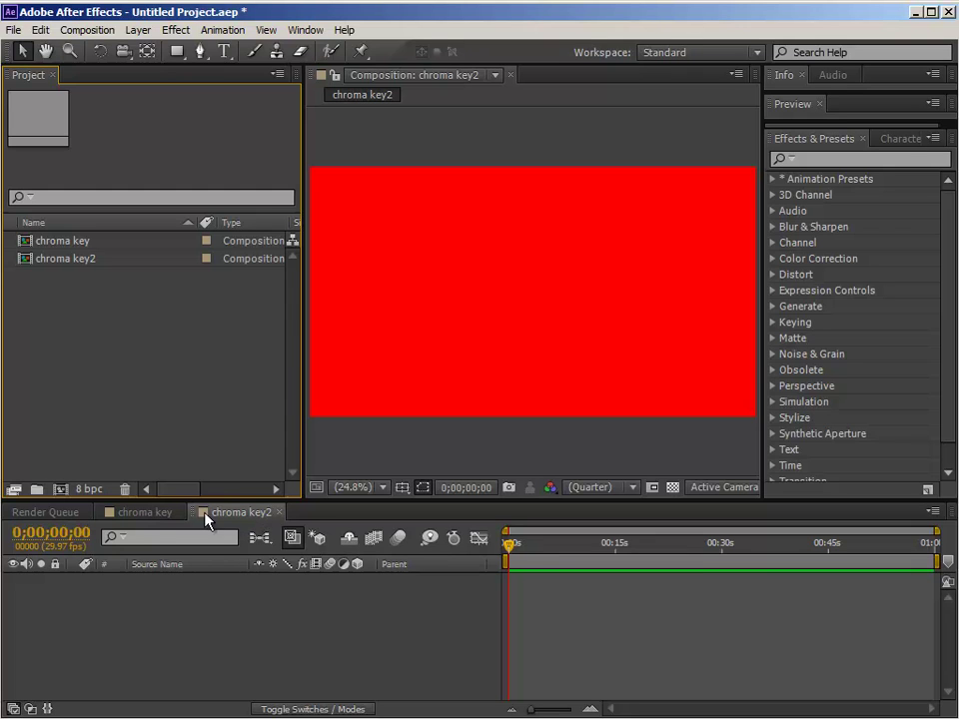
Switch to the chroma key composition and review its composition settings.
left_click(138, 513)
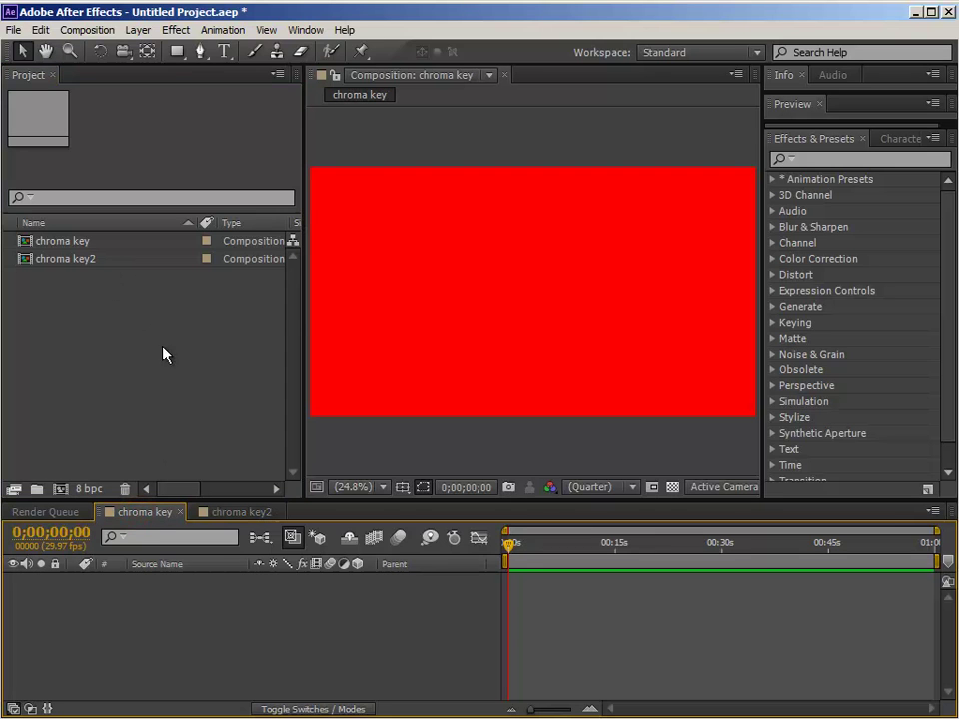
left_click(88, 30)
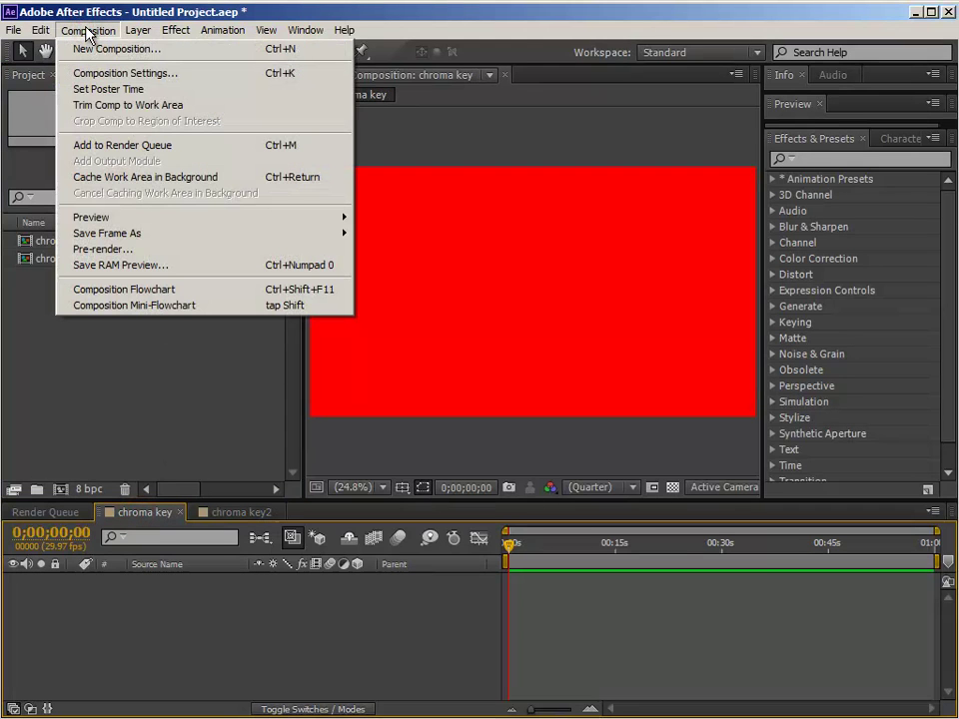
left_click(115, 72)
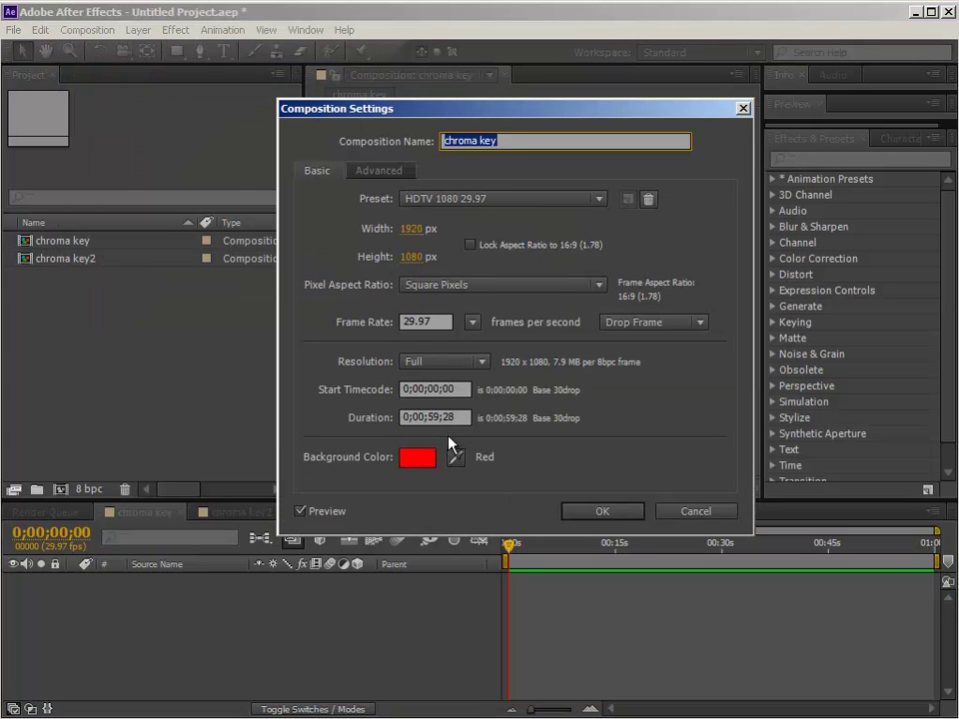
left_click(614, 513)
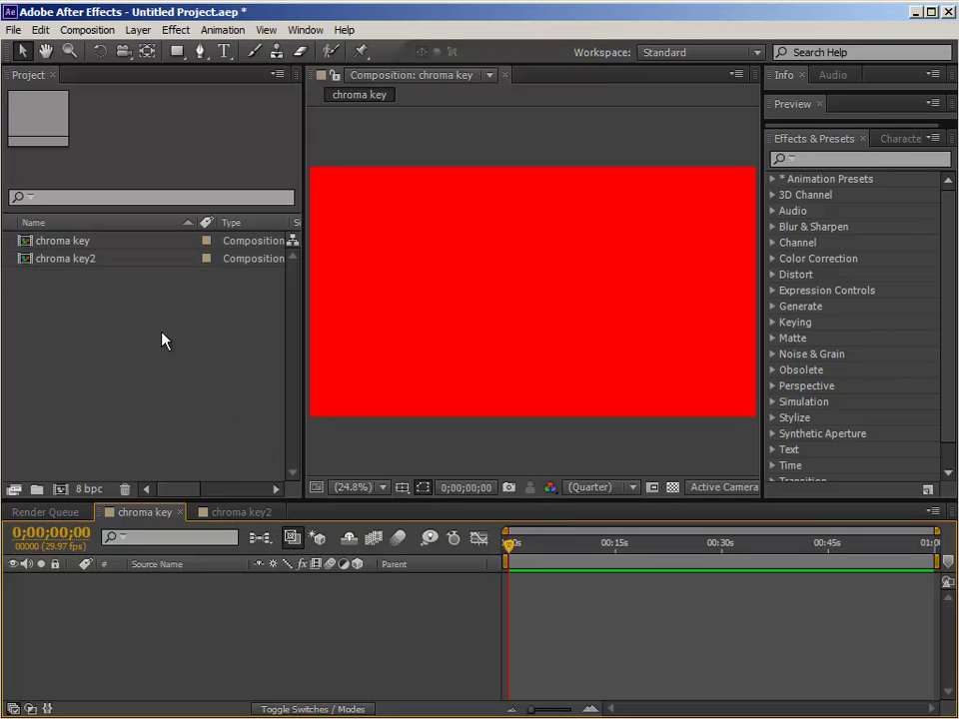
left_click(13, 30)
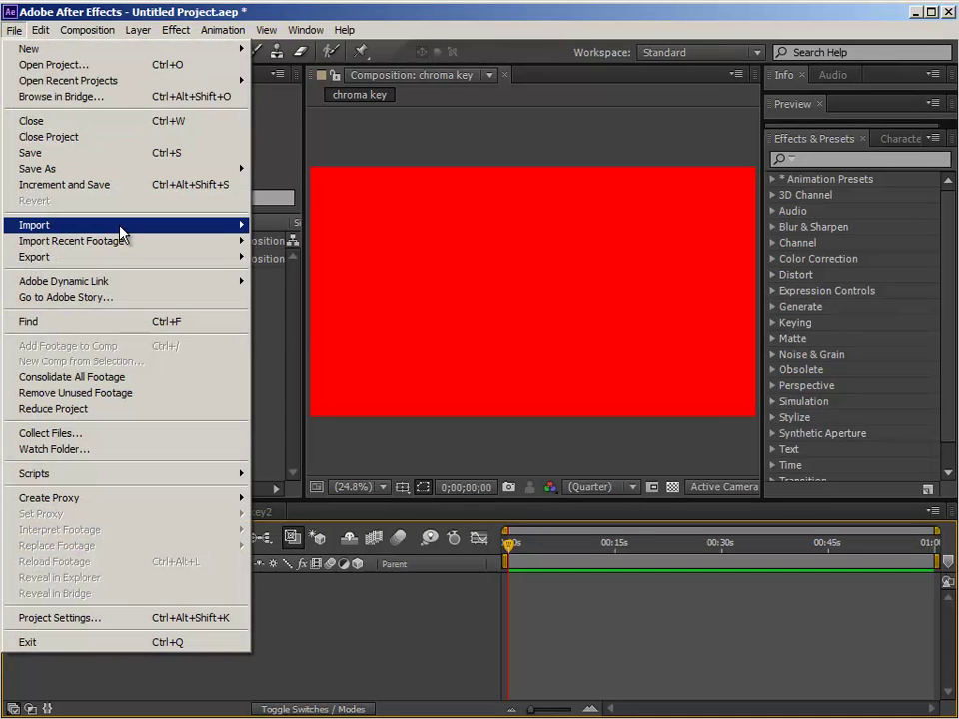
mouse_move(120, 229)
left_click(275, 372)
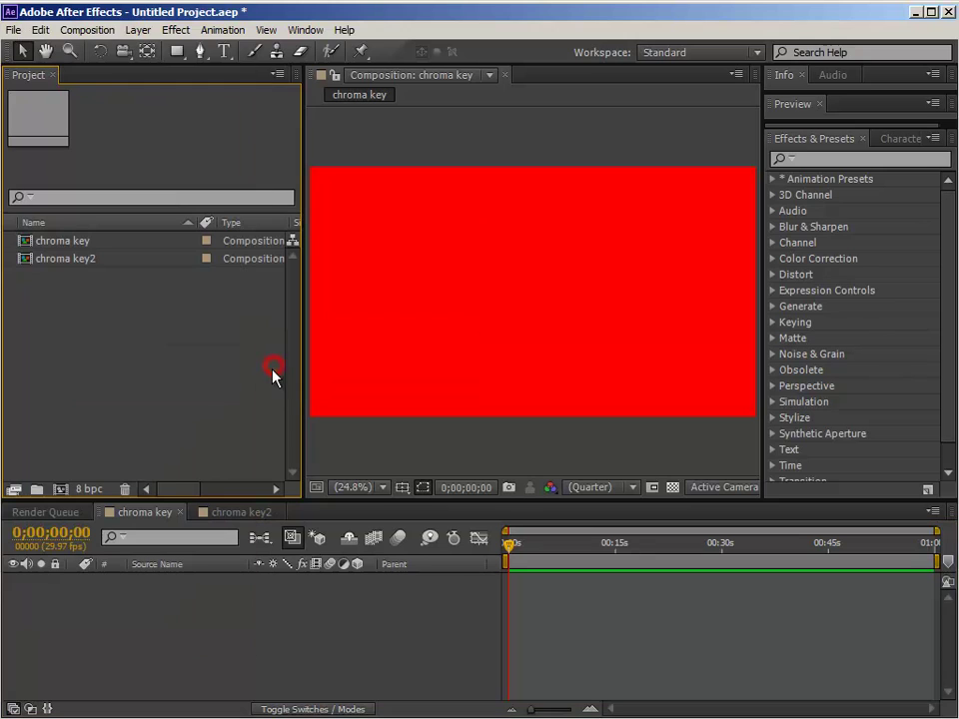
right_click(100, 296)
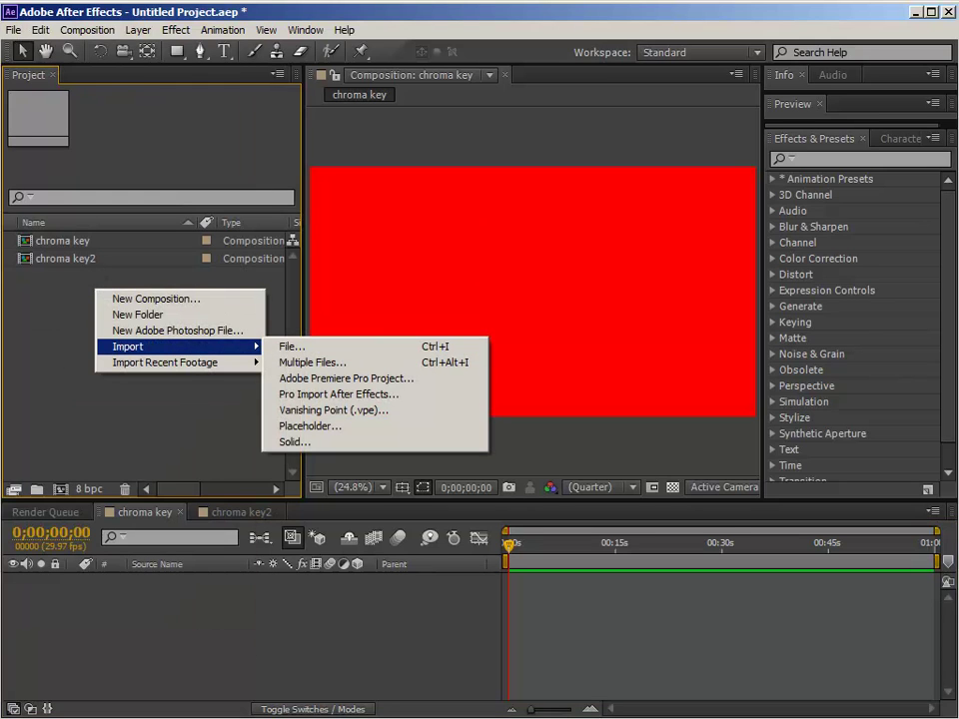
left_click(50, 356)
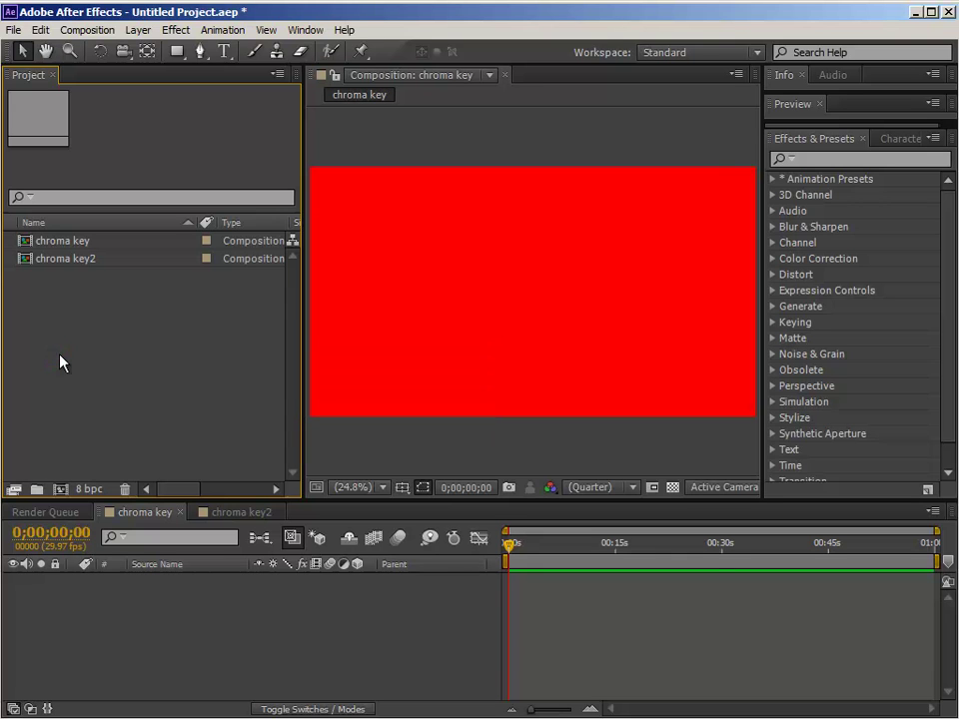
Import barry_jazz hands_MS.mp4, green_shirt_gnome.psd, shed_auto_close.jpg and tent.ai into the project as footage.
key("ctrl+i")
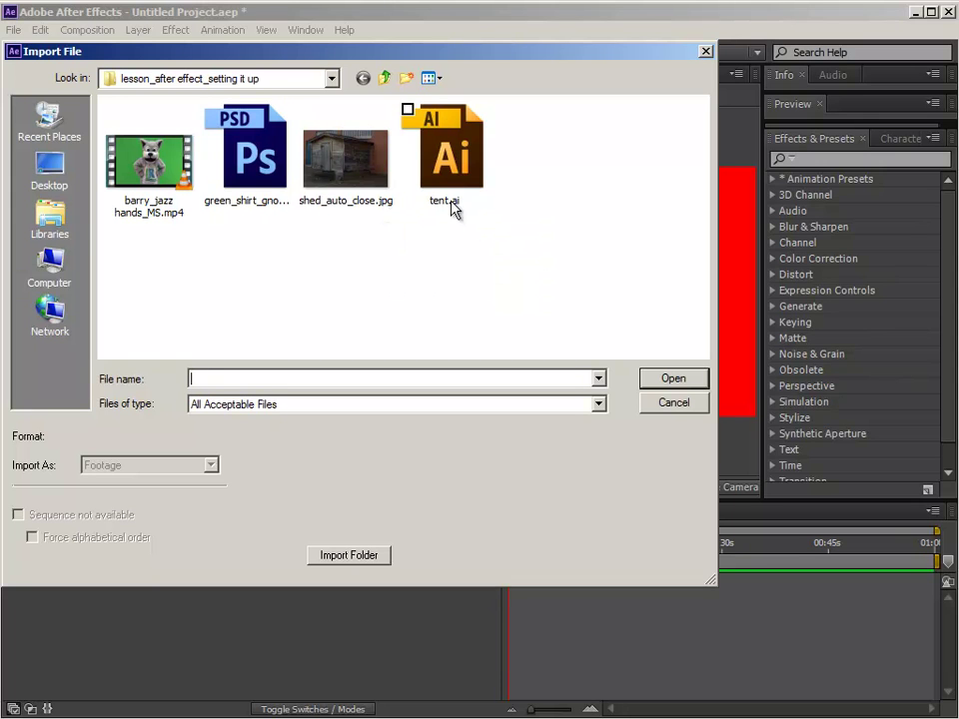
left_click_drag(538, 300, 126, 116)
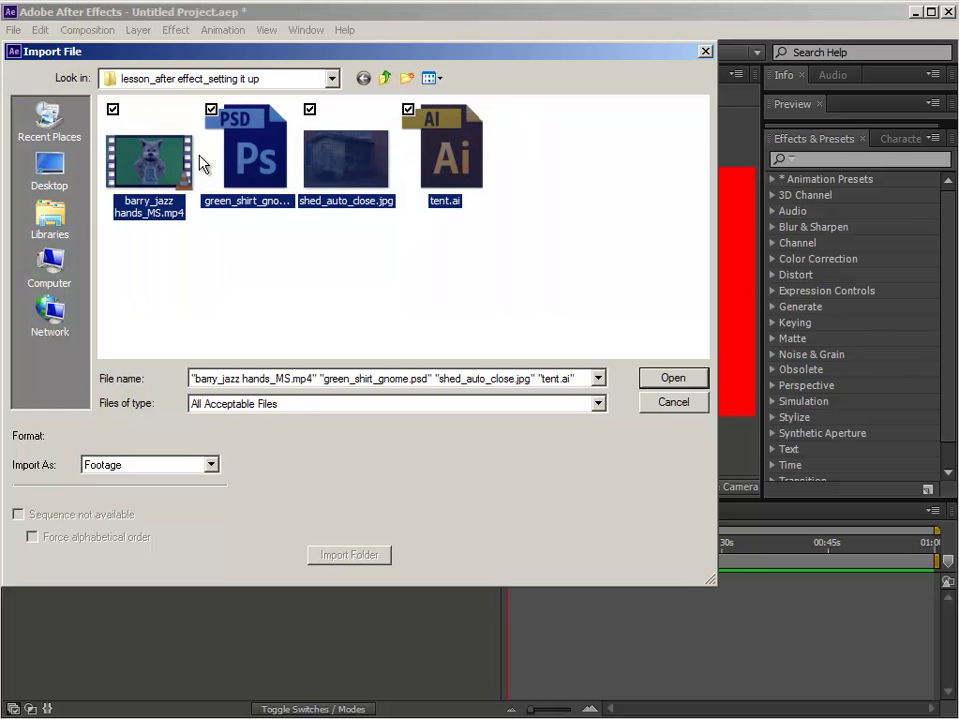
left_click(679, 380)
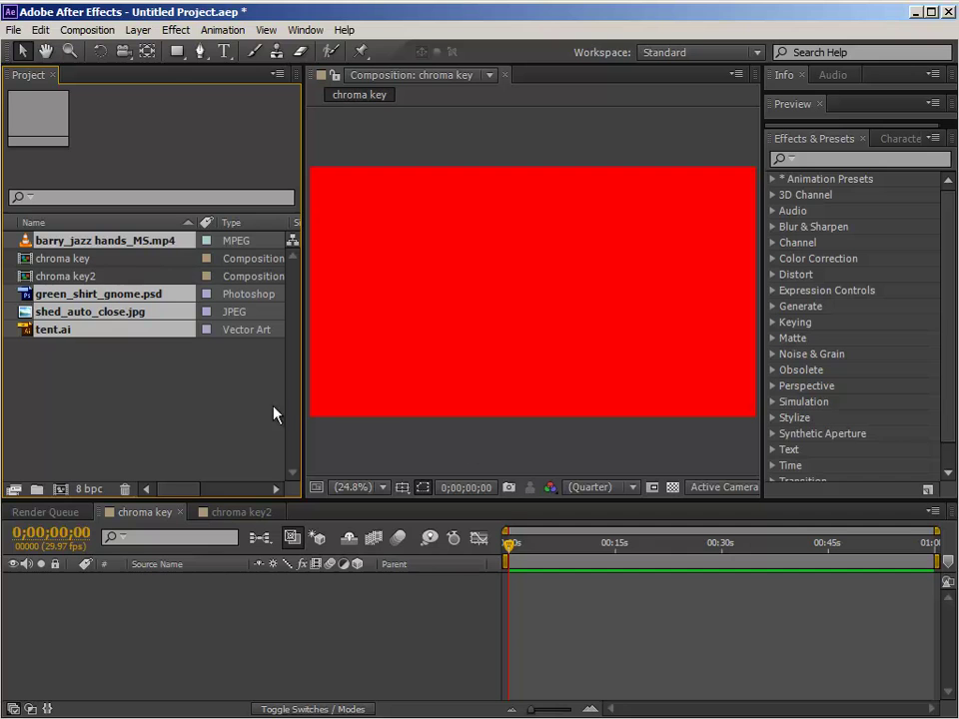
left_click(139, 382)
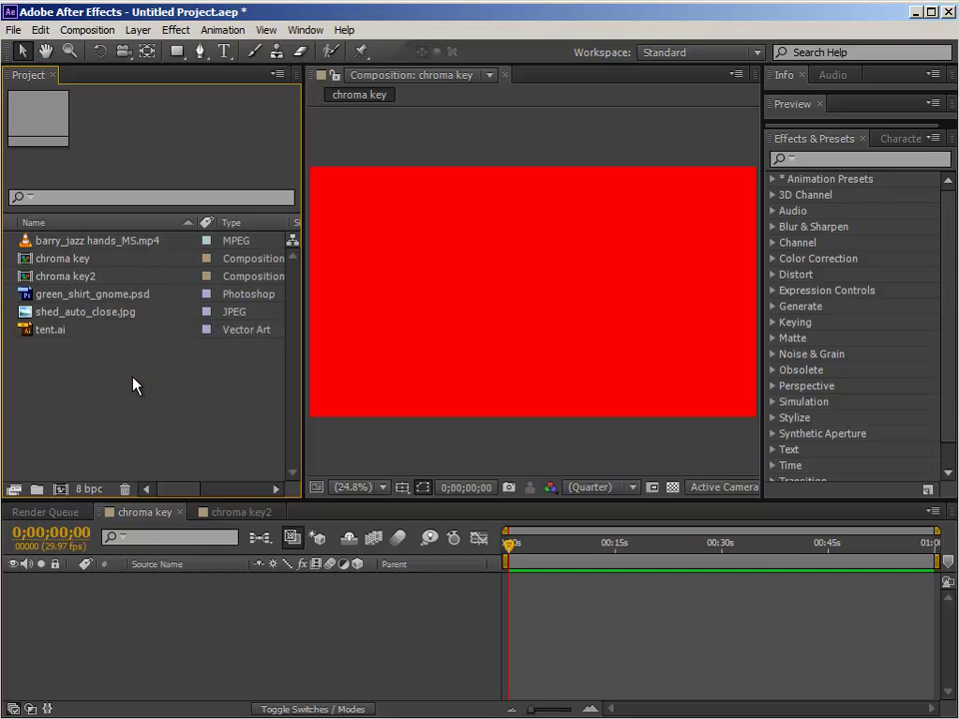
Save the project as "chroma key" in the "lesson_after effect_setting it up" folder on the Grade11 (H:) drive.
left_click(13, 30)
mouse_move(80, 170)
left_click(269, 170)
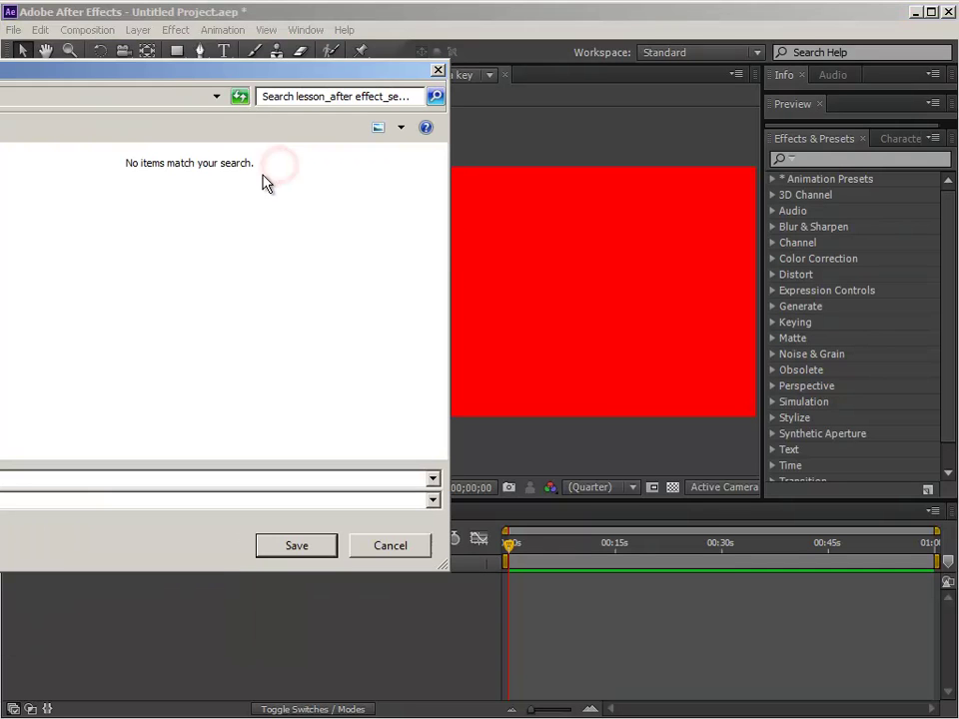
left_click_drag(58, 76, 517, 89)
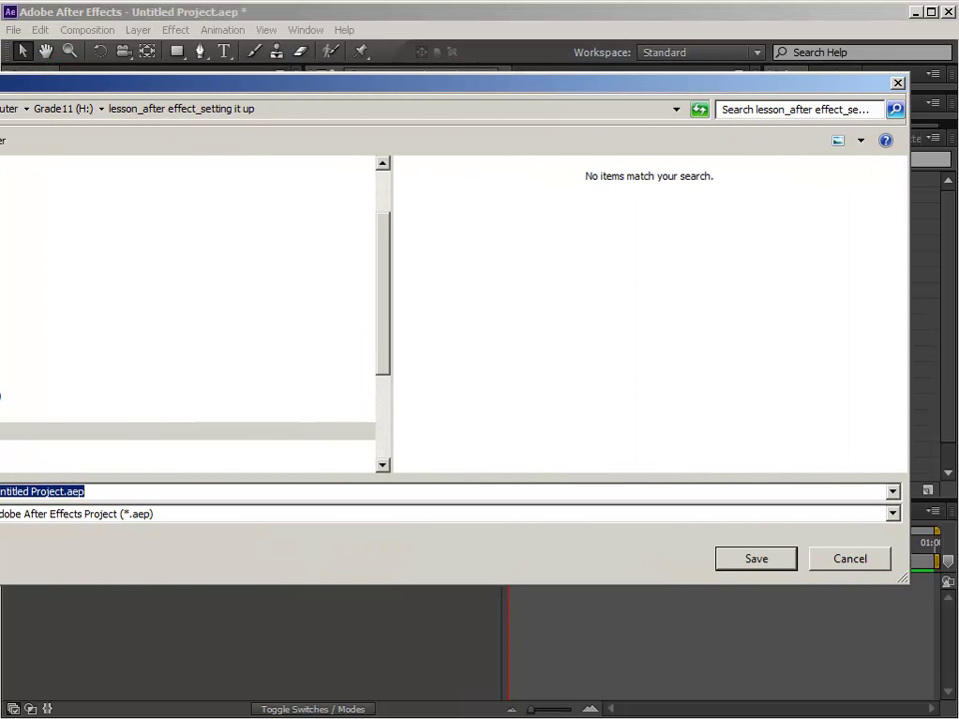
left_click(380, 433)
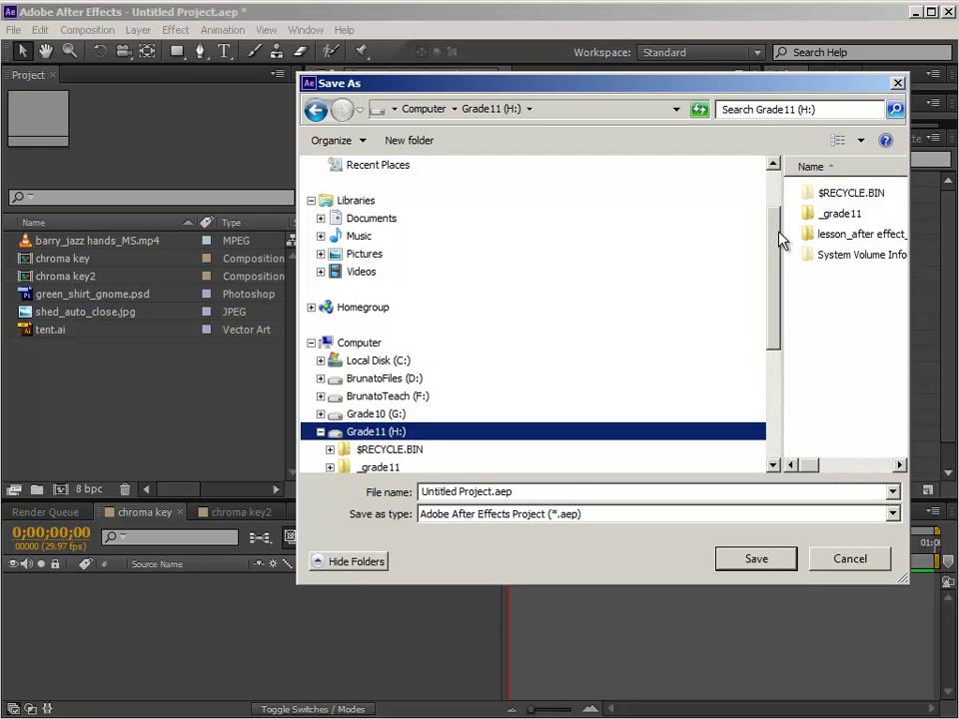
left_click_drag(782, 231, 517, 233)
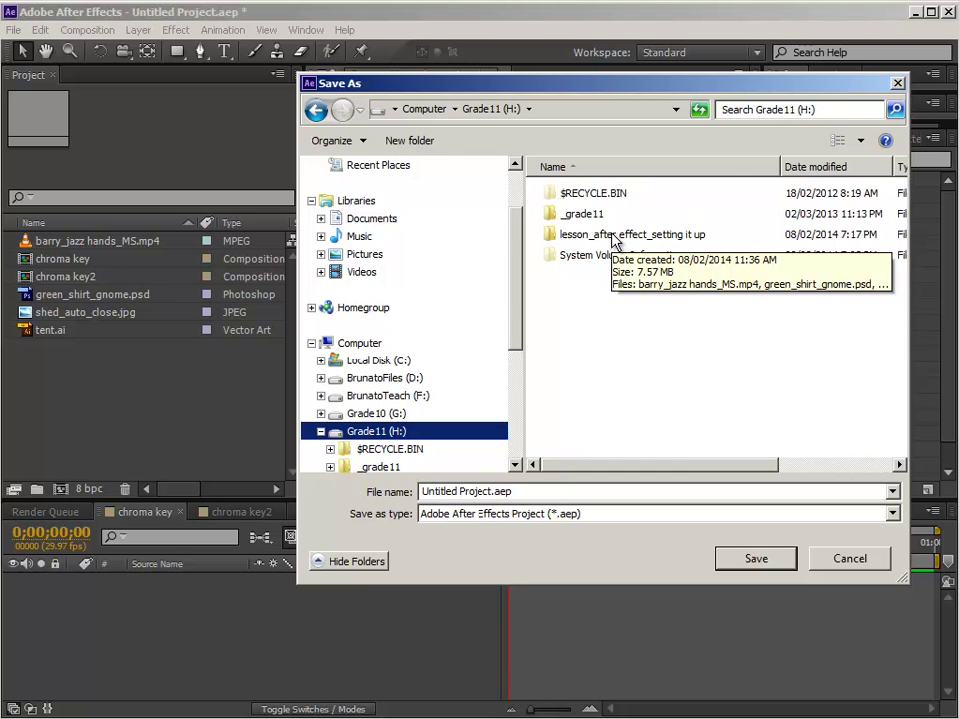
left_click(613, 238)
double_click(612, 234)
triple_click(539, 491)
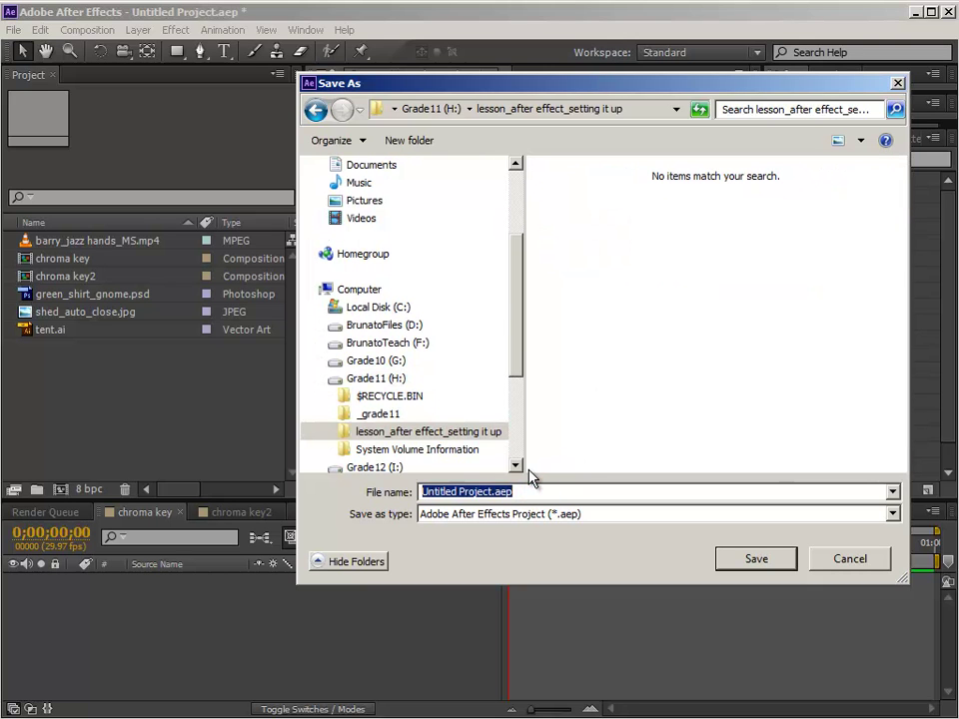
type("chroma key")
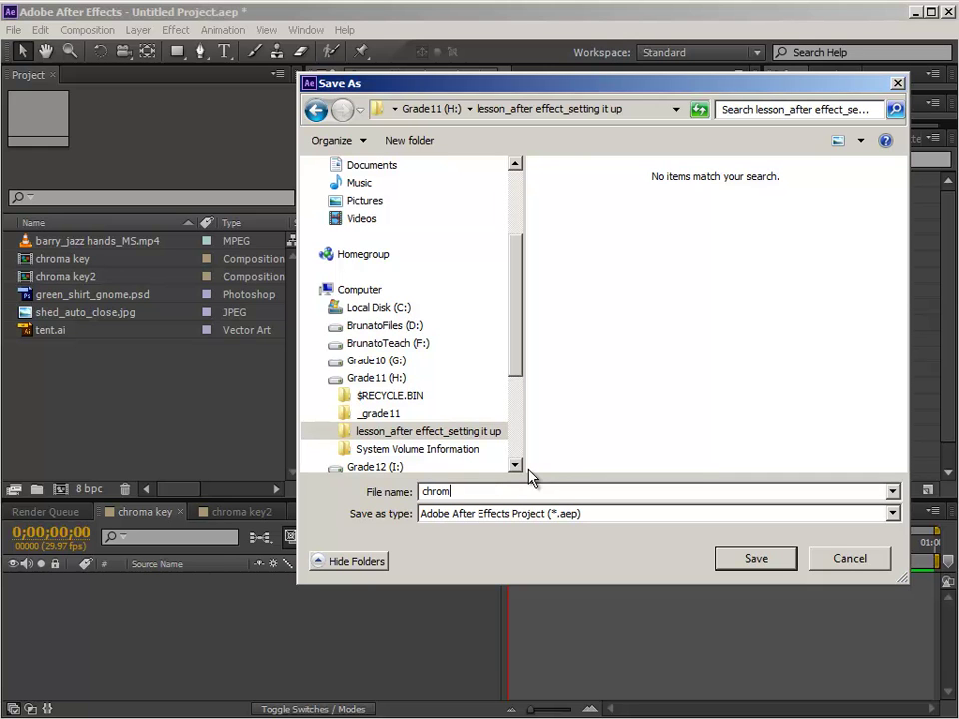
left_click(754, 563)
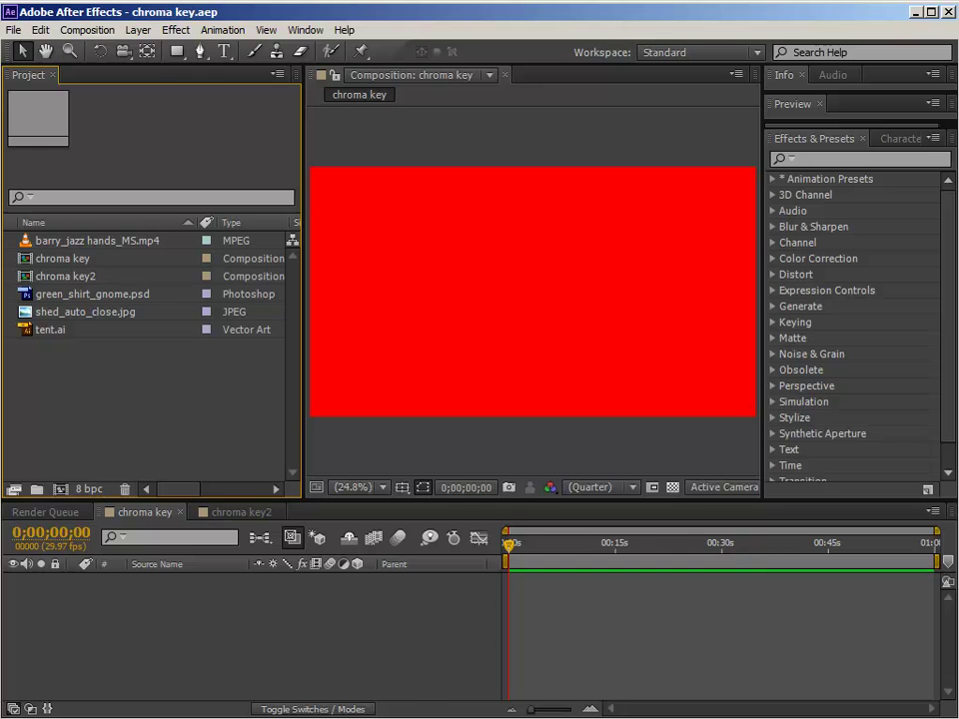
Add barry_jazz hands_MS.mp4 to the chroma key composition, centred in the frame, with the current time at the start.
key("alt+Tab")
mouse_move(512, 546)
left_mouse_down()
mouse_move(929, 548)
mouse_move(499, 549)
left_mouse_up()
left_click(103, 410)
left_click_drag(38, 247, 537, 292)
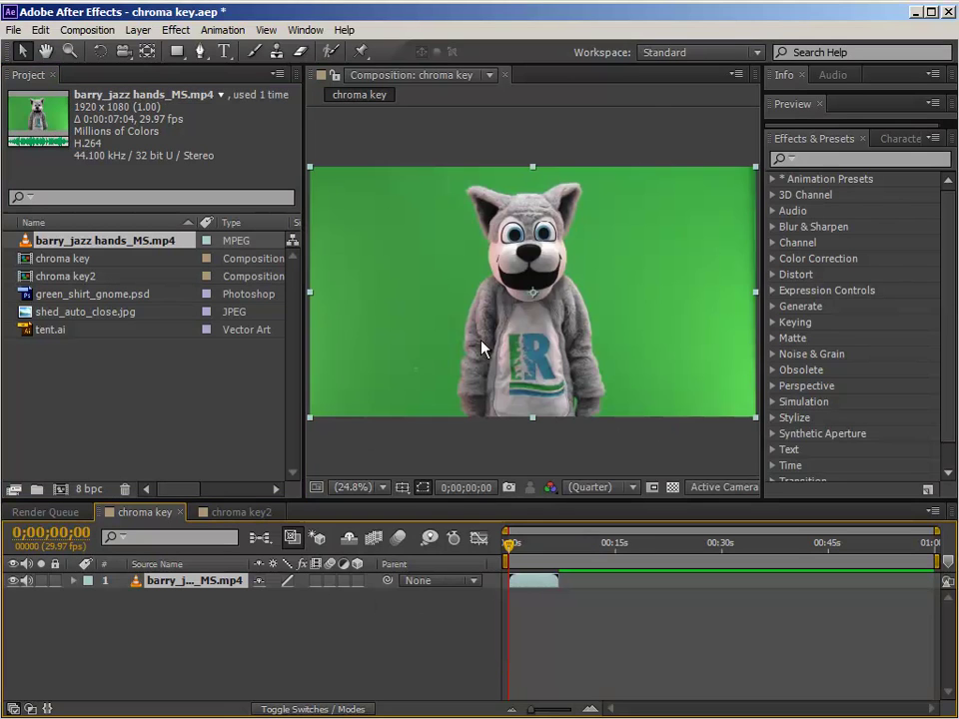
Trim the end of the mascot video layer by one frame, to 0;00;07;03.
left_click_drag(506, 549, 558, 548)
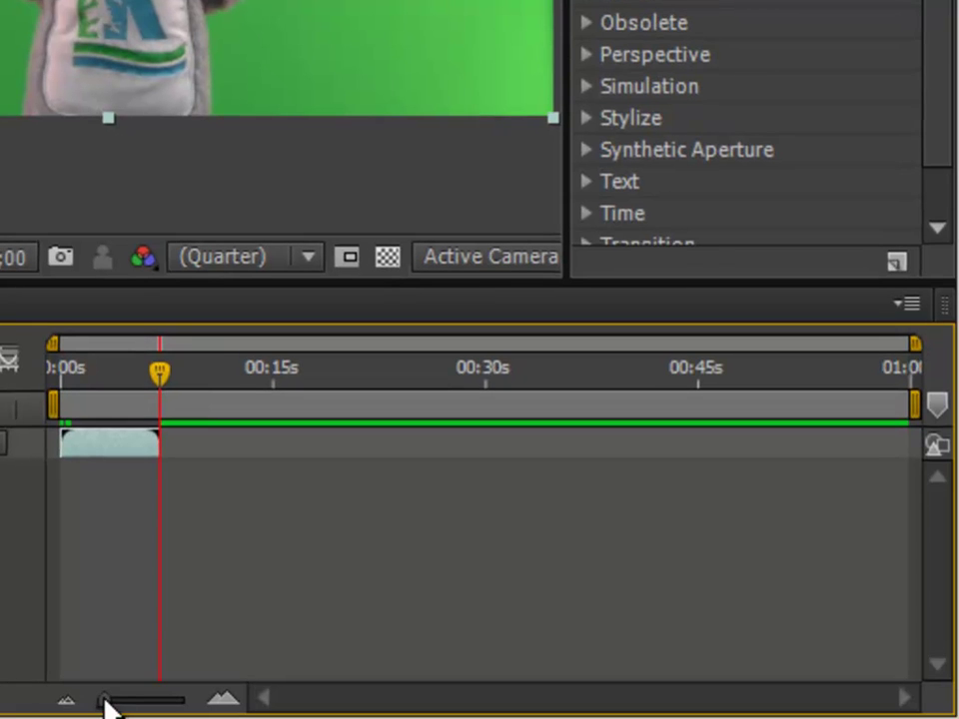
left_click_drag(104, 703, 194, 705)
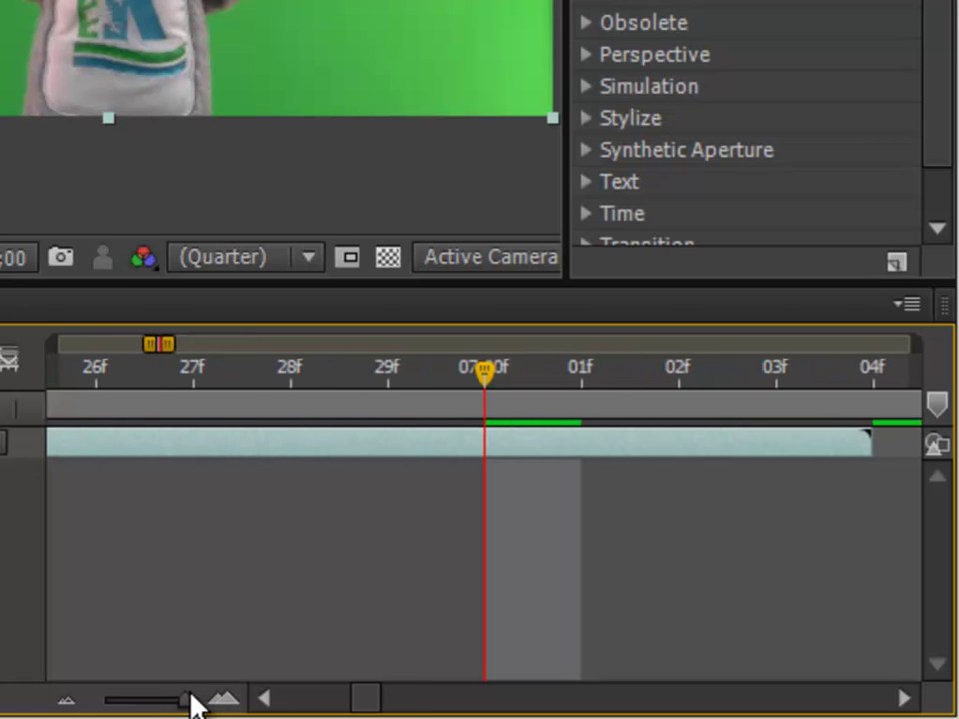
left_click_drag(481, 381, 396, 385)
left_click(453, 433)
left_click_drag(415, 436, 365, 438)
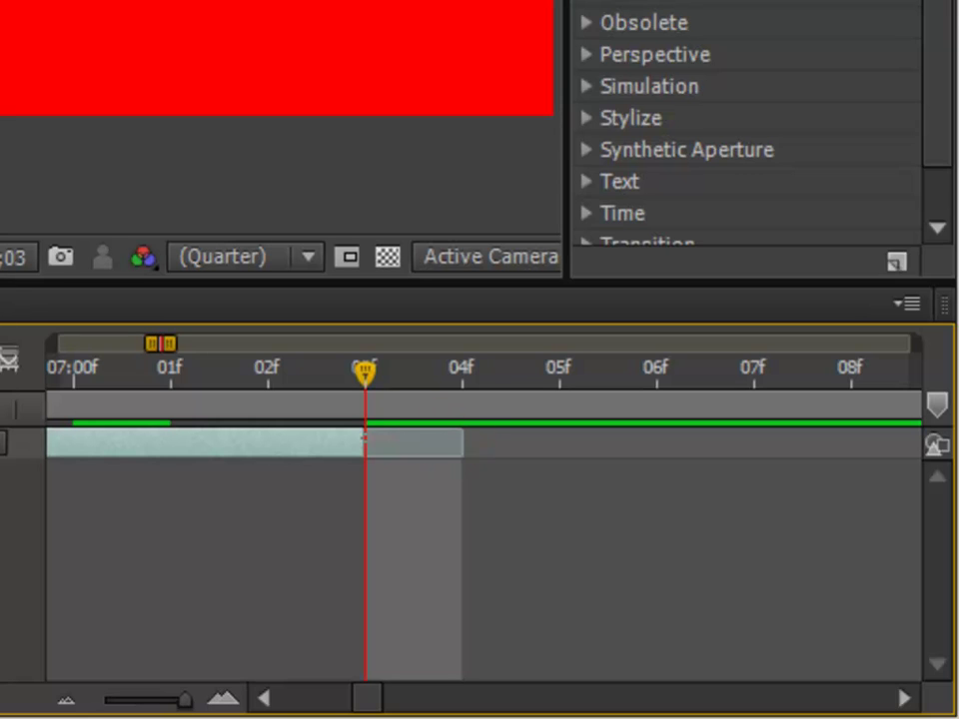
Trim the end of the mascot video layer to about 0;00;03;23 and check the frames around the cut.
left_click_drag(181, 702, 147, 698)
left_click_drag(245, 377, 158, 384)
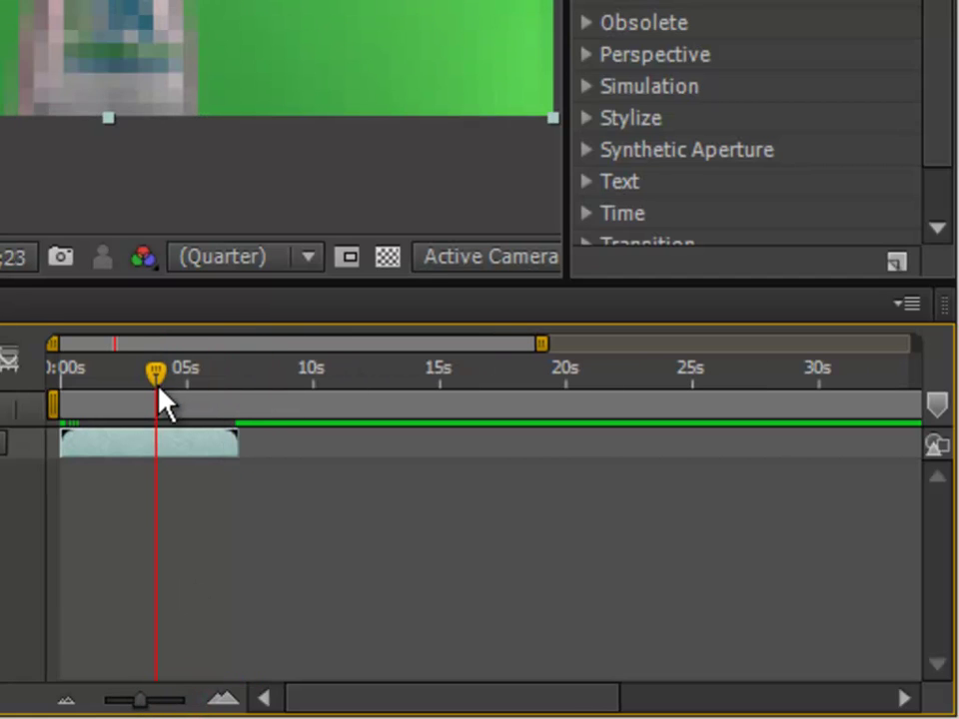
left_click_drag(238, 447, 149, 447)
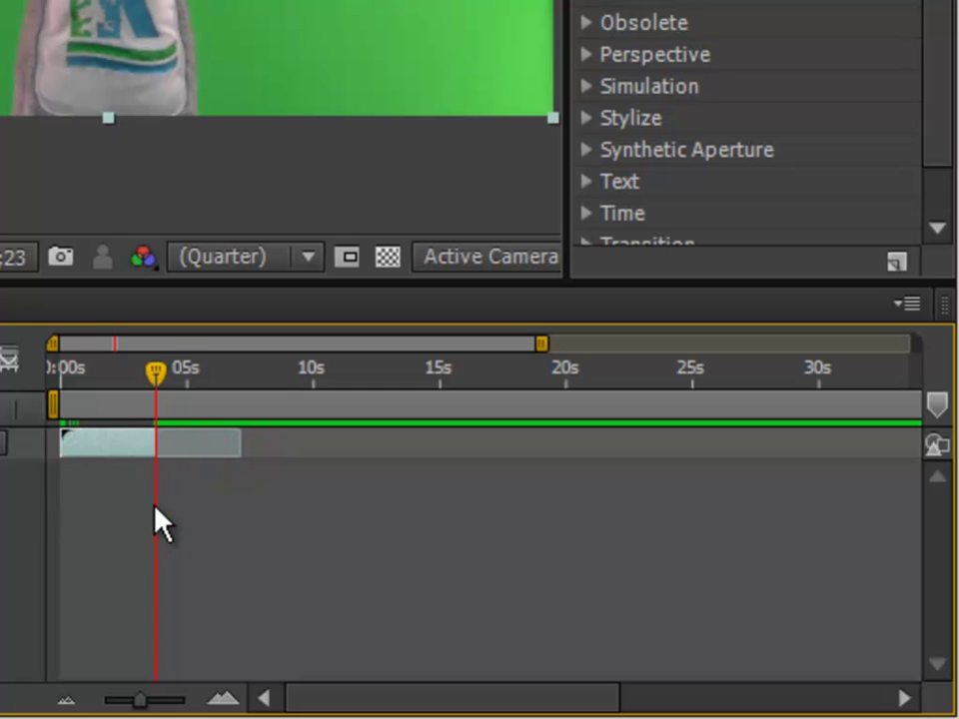
mouse_move(155, 374)
left_mouse_down()
mouse_move(146, 374)
mouse_move(171, 376)
left_mouse_up()
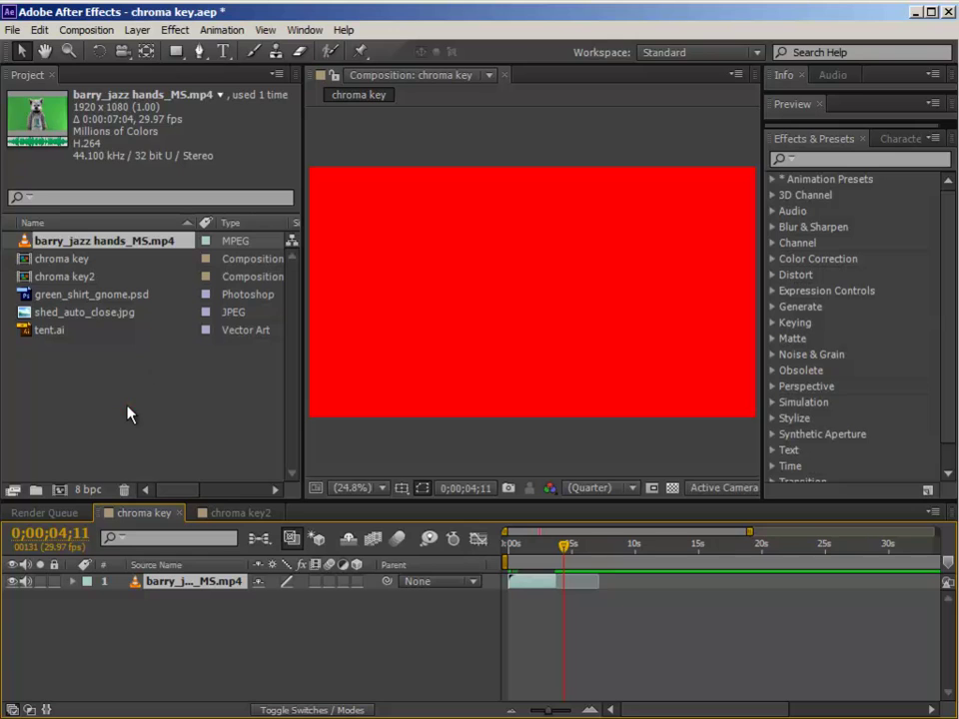
Move the current time to 0;00;01;19 and add green_shirt_gnome.psd to the composition on the mascot's left side.
left_click(128, 409)
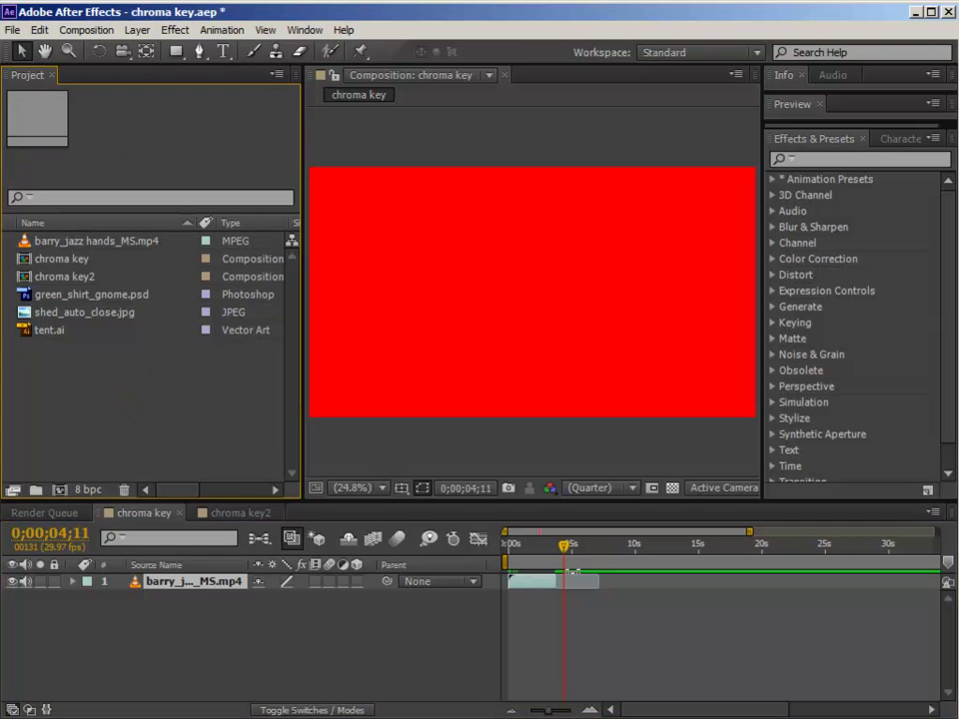
left_click_drag(567, 551, 535, 550)
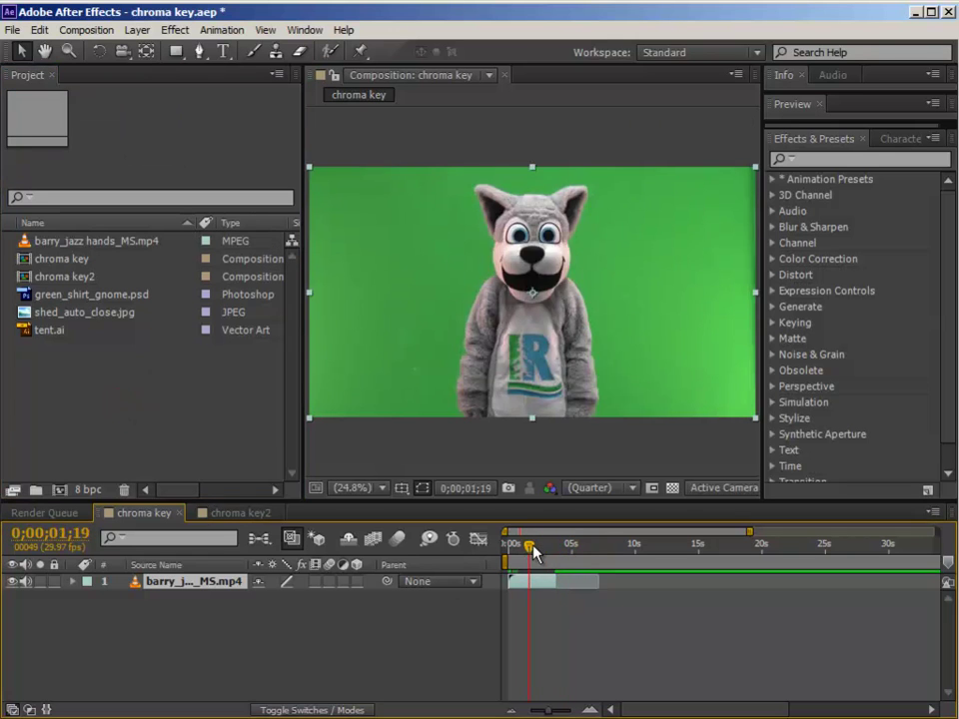
left_click(92, 403)
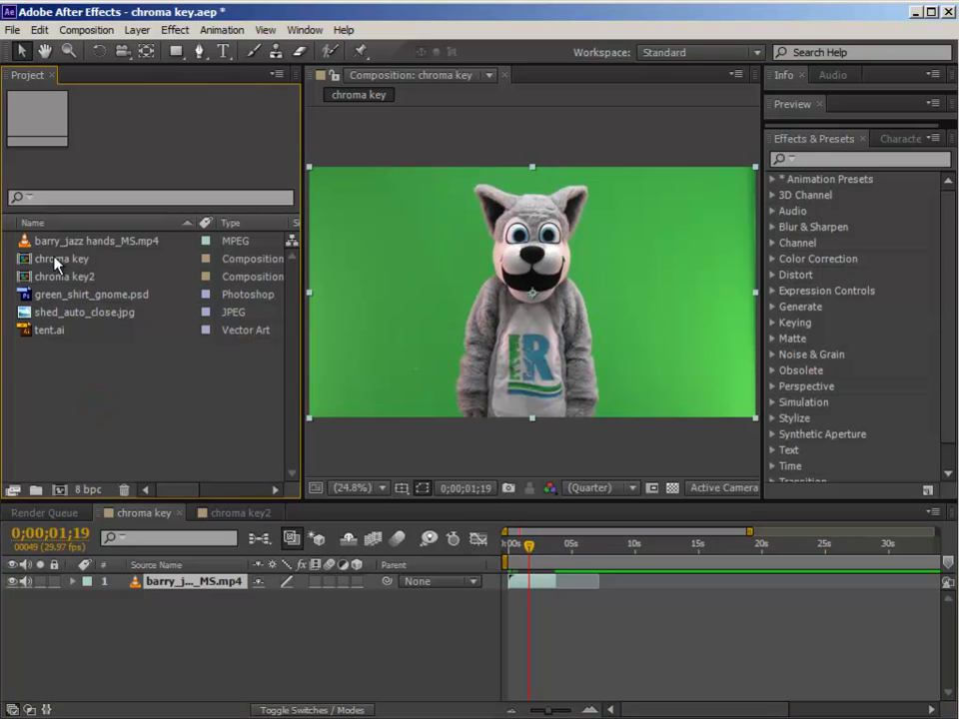
left_click(57, 295)
left_click_drag(153, 302, 406, 297)
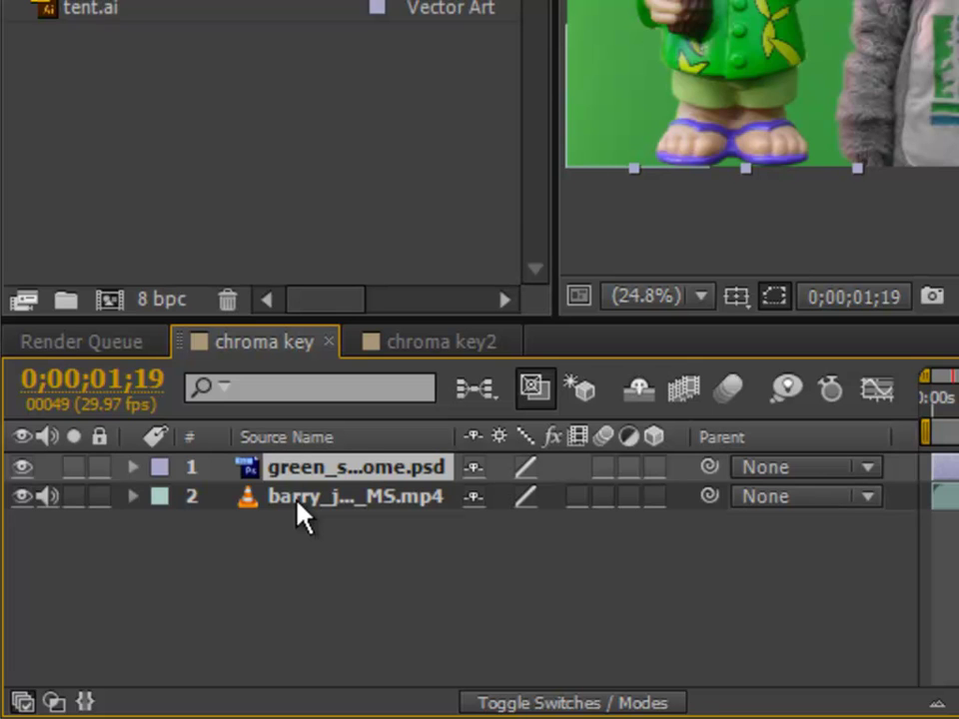
Compare the mascot and gnome layers by selecting each, and reposition the gnome just left of the mascot.
left_click(332, 494)
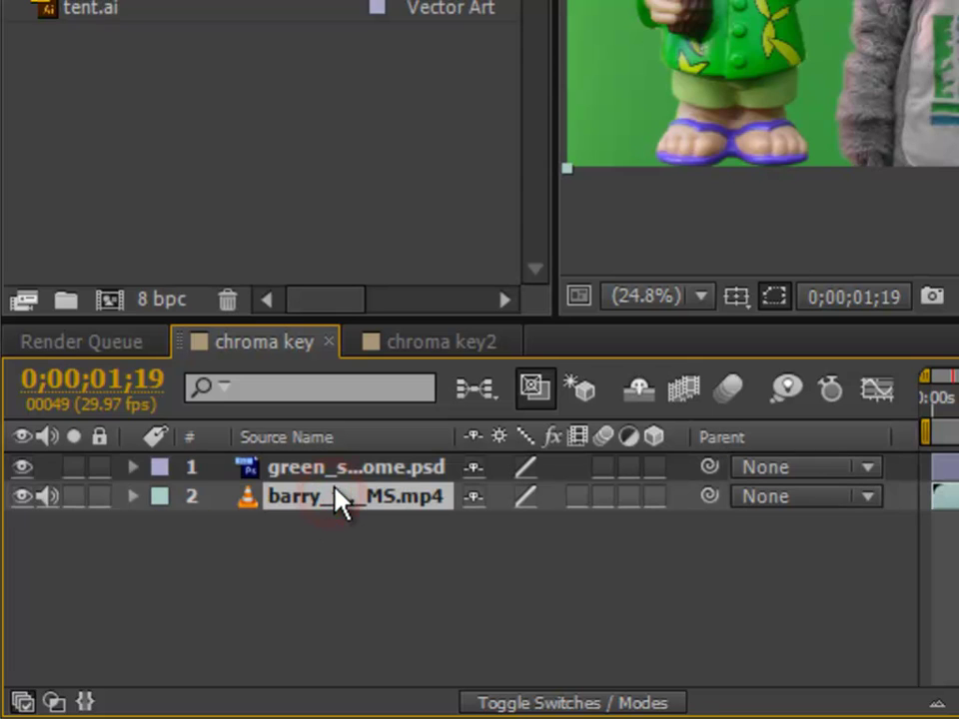
left_click(341, 465)
left_click(317, 497)
left_click(314, 461)
left_click(298, 499)
left_click(313, 469)
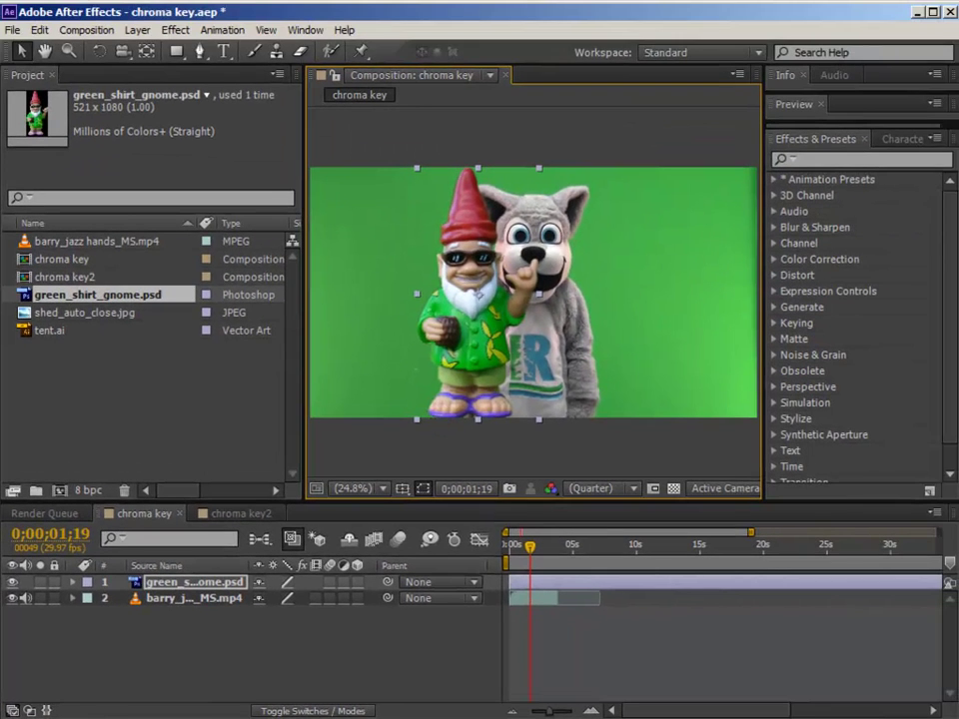
left_click_drag(465, 330, 421, 337)
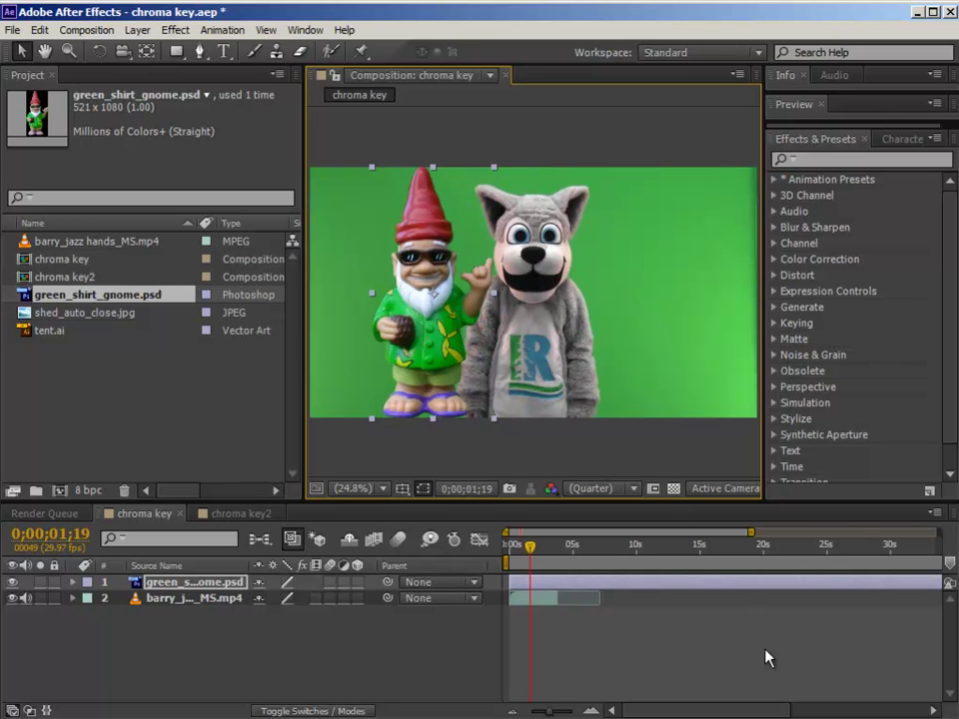
Shorten the gnome layer to about 10 seconds and slide it in the timeline to start at about 1 second.
left_click(589, 584)
left_click_drag(589, 589, 745, 591)
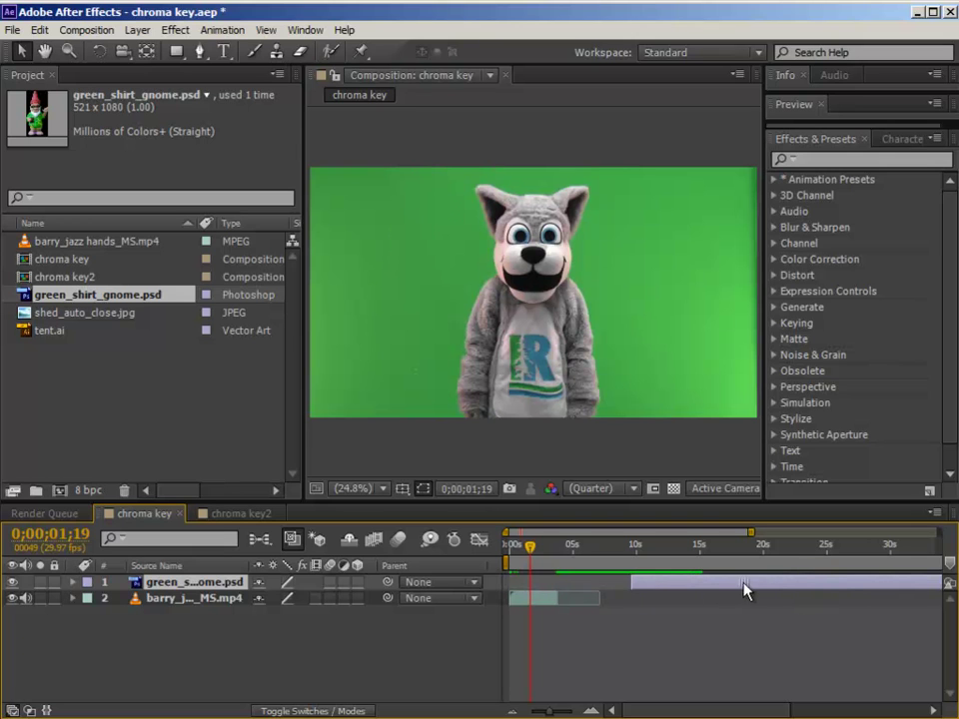
left_click_drag(548, 711, 496, 711)
left_click_drag(908, 581, 569, 589)
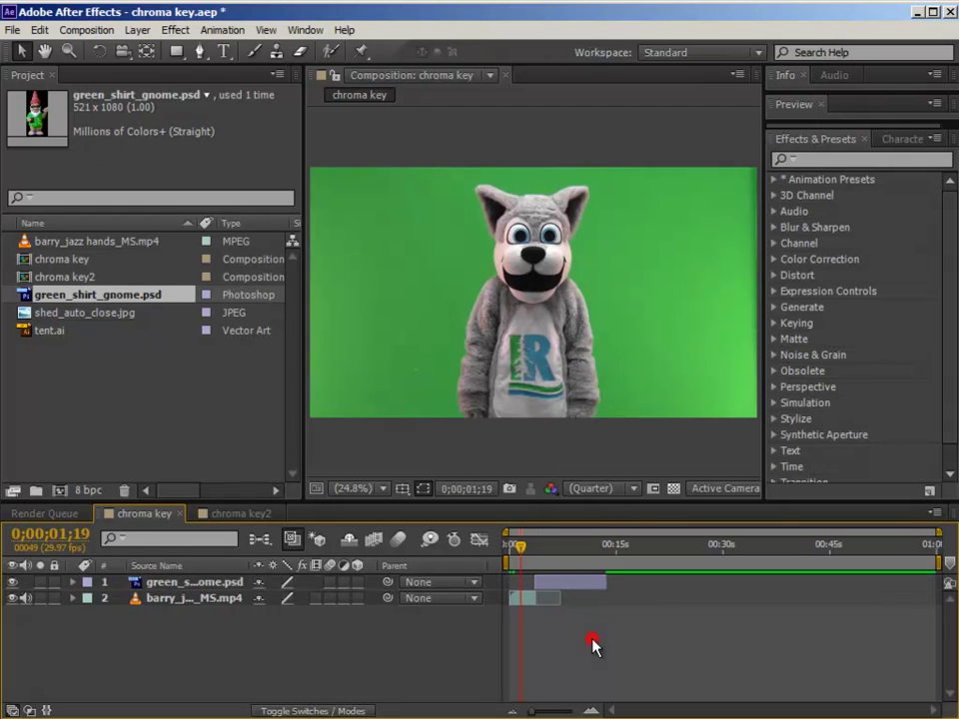
left_click(114, 378)
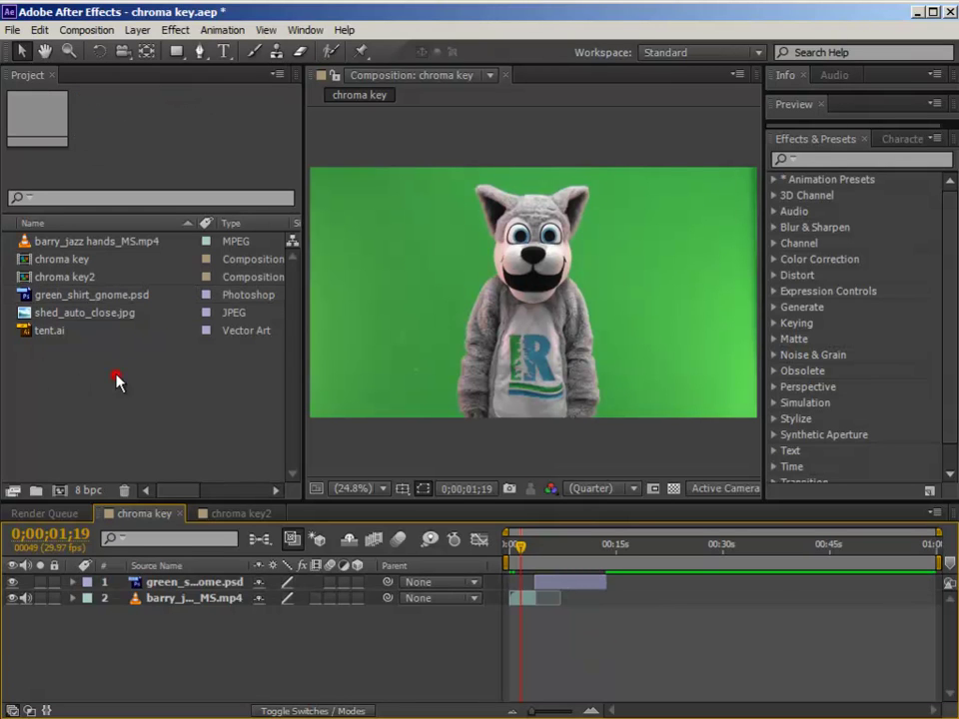
left_click(60, 316)
left_click_drag(549, 578, 539, 569)
Add shed_auto_close.jpg as a layer about 12 seconds long starting before the current time, with the image shifted right of the mascot.
left_click_drag(60, 315, 552, 305)
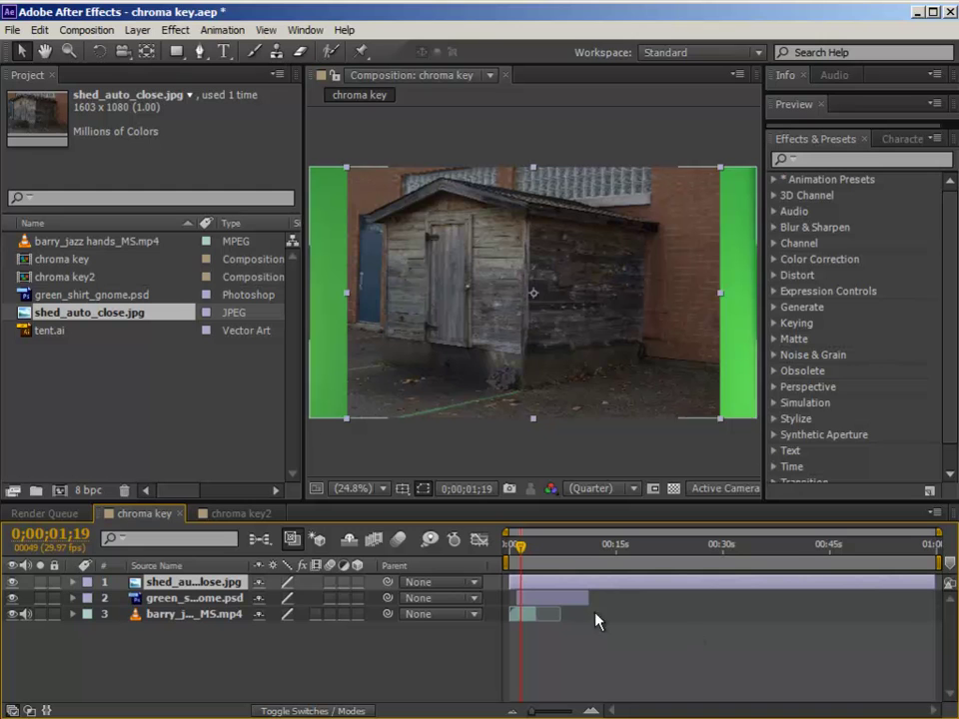
left_click_drag(513, 582, 711, 581)
left_click_drag(799, 582, 615, 582)
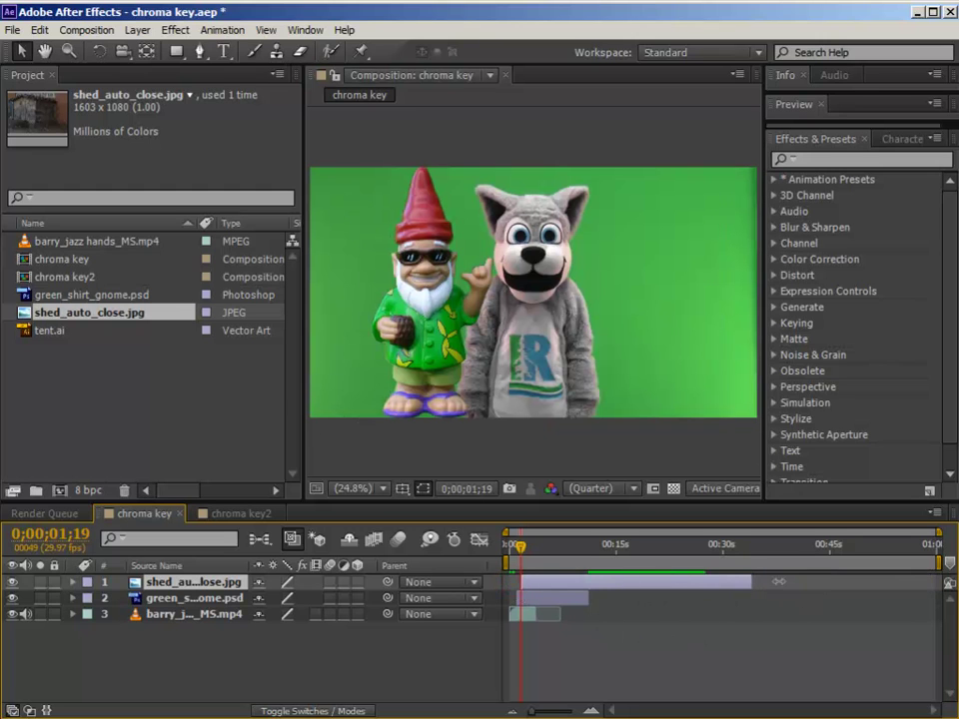
left_click_drag(756, 581, 560, 583)
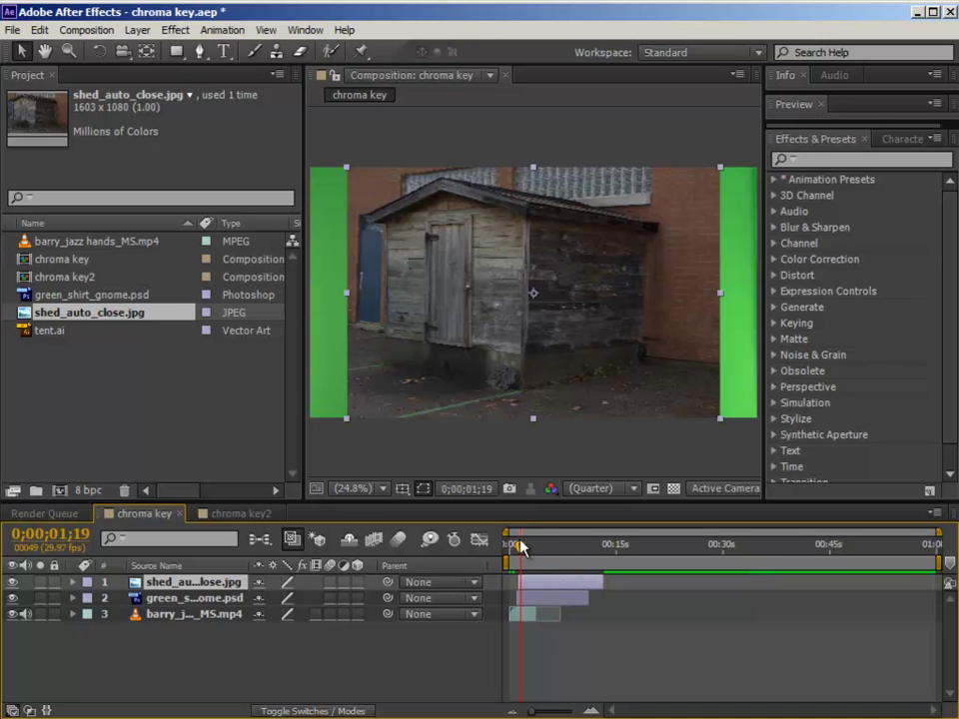
left_click_drag(422, 255, 686, 254)
Add tent.ai to the composition, place its layer between the gnome and the mascot video, and save the project.
left_click(139, 411)
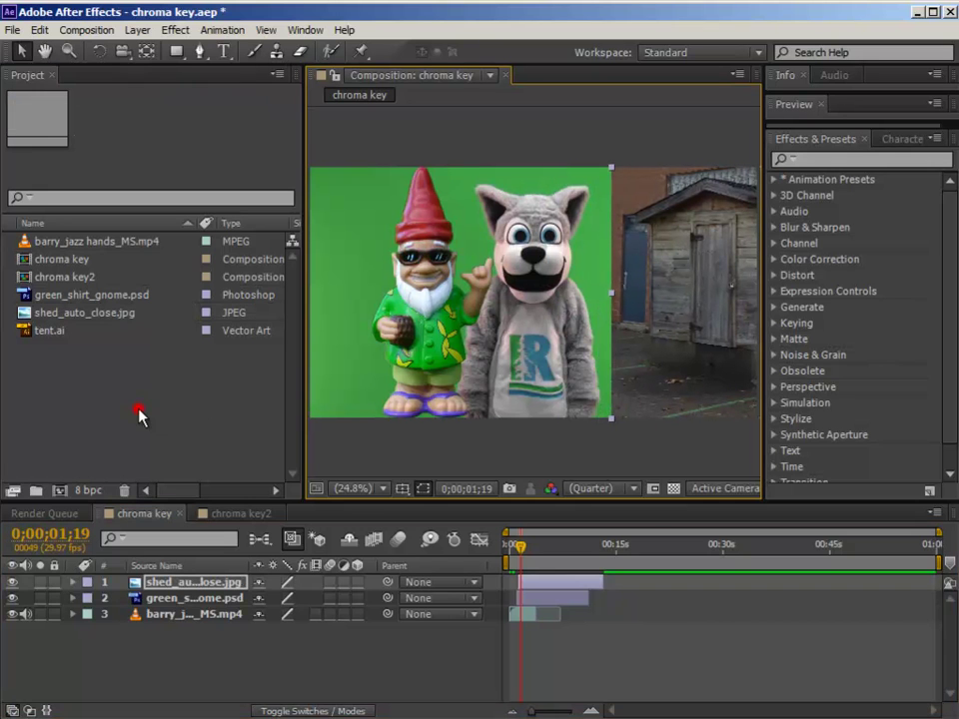
left_click(52, 333)
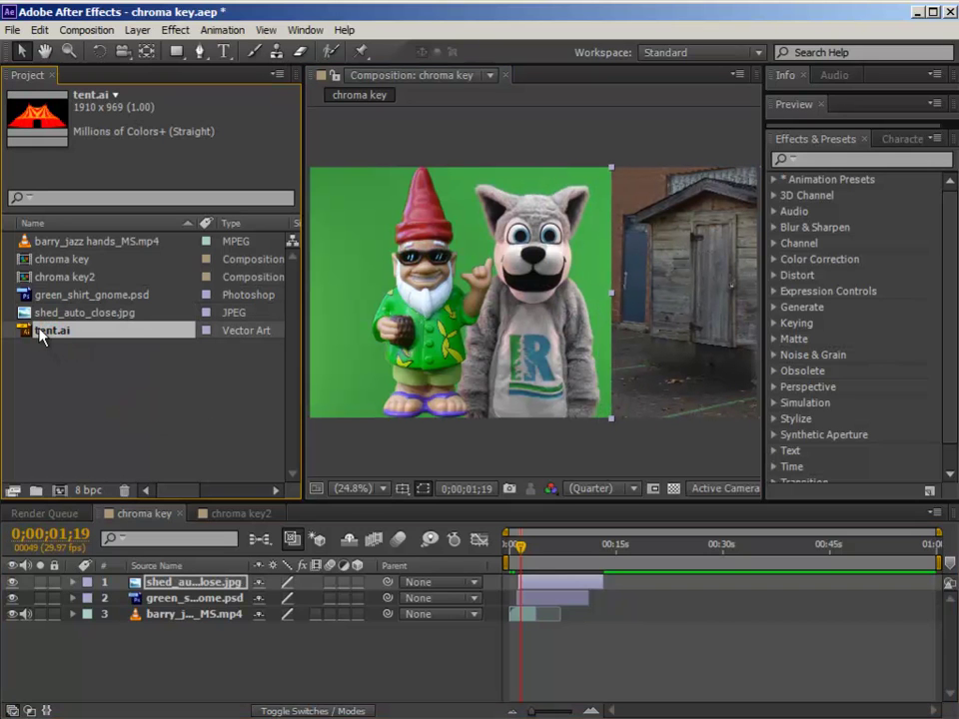
left_click_drag(42, 332, 542, 300)
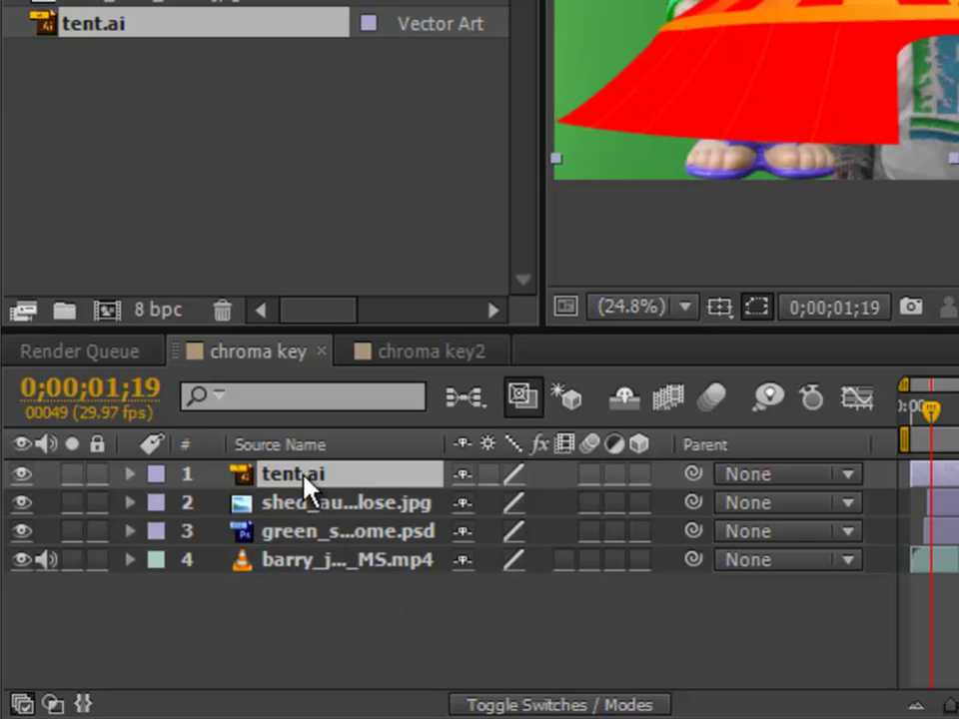
left_click_drag(305, 487, 300, 552)
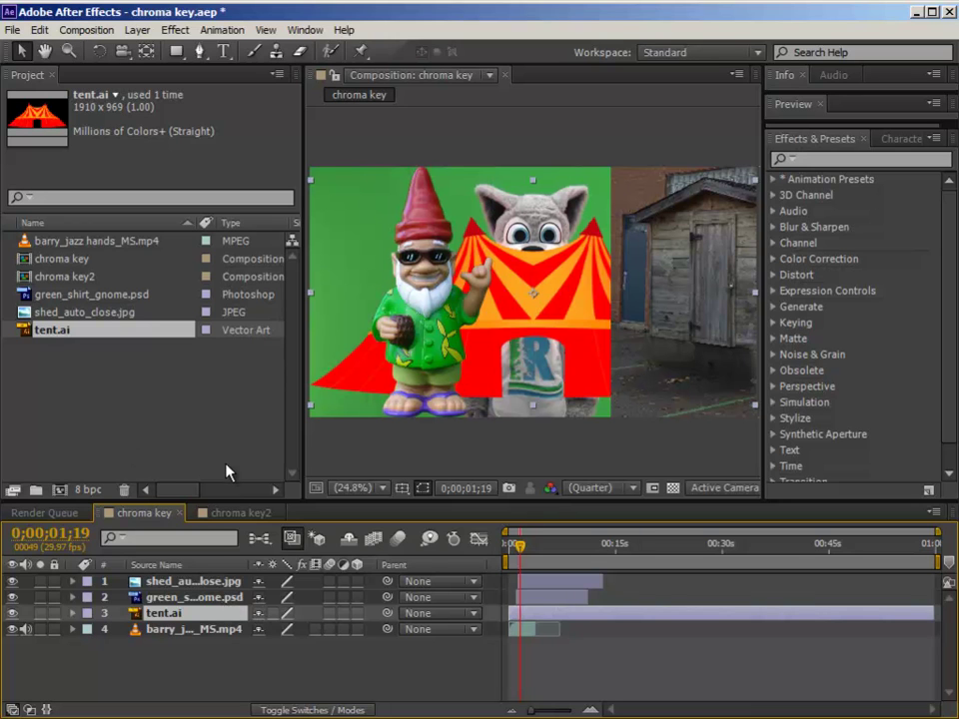
key("ctrl+s")
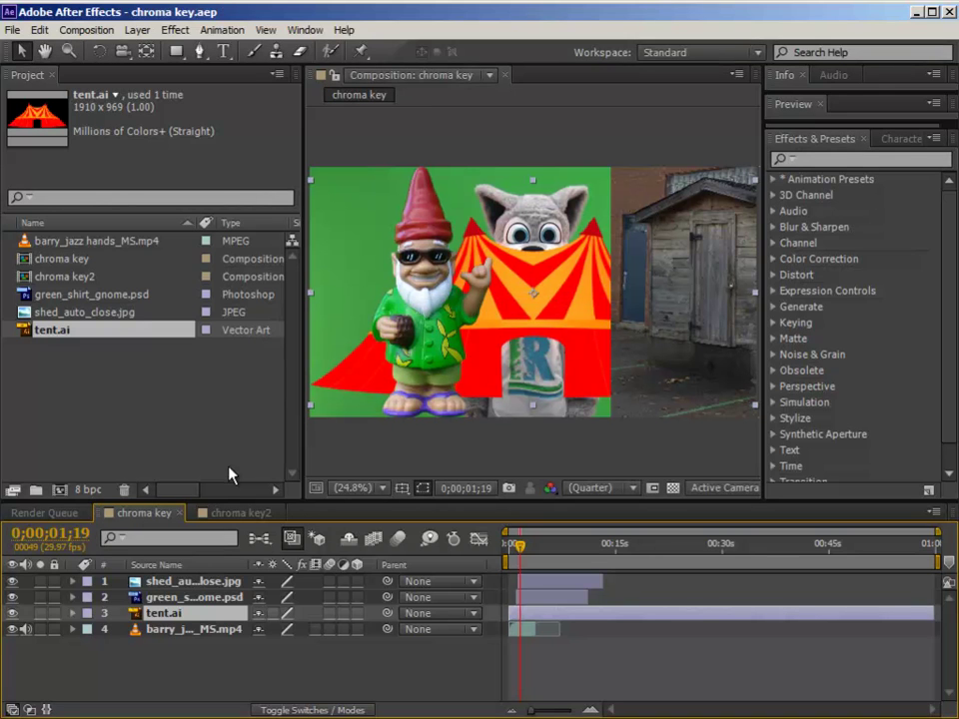